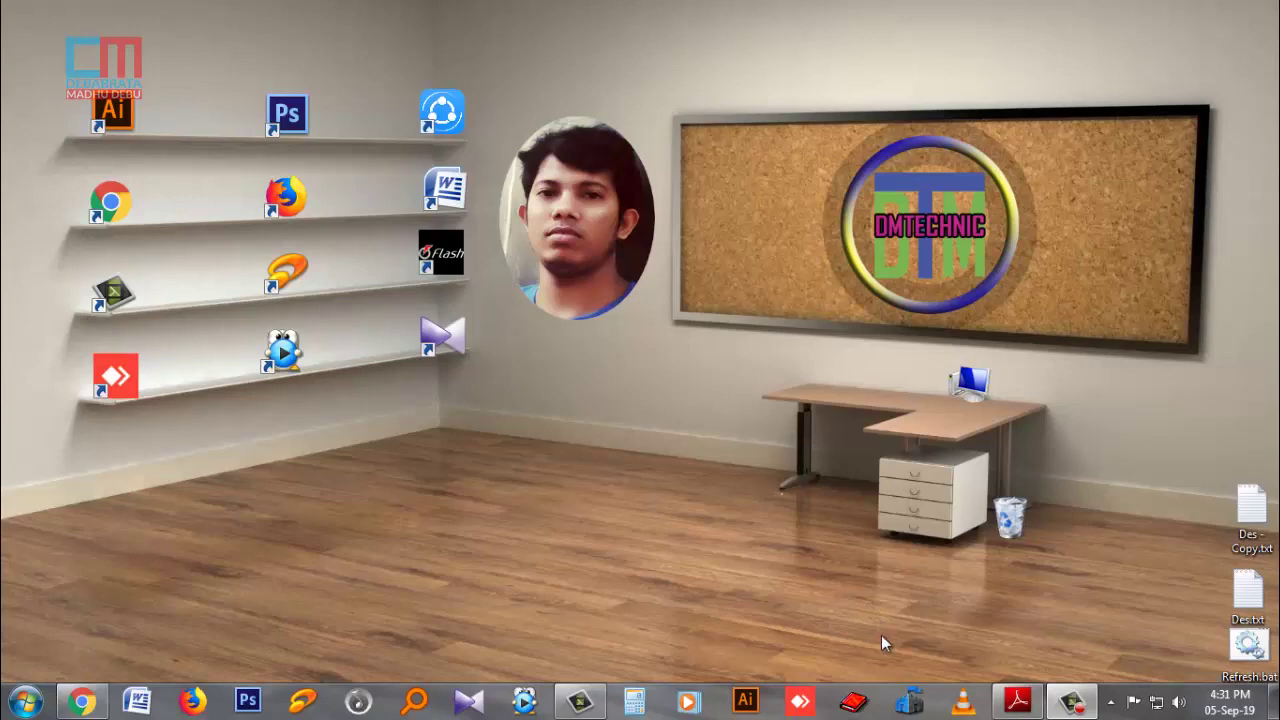
Launch Google Chrome from the taskbar.
left_click(93, 706)
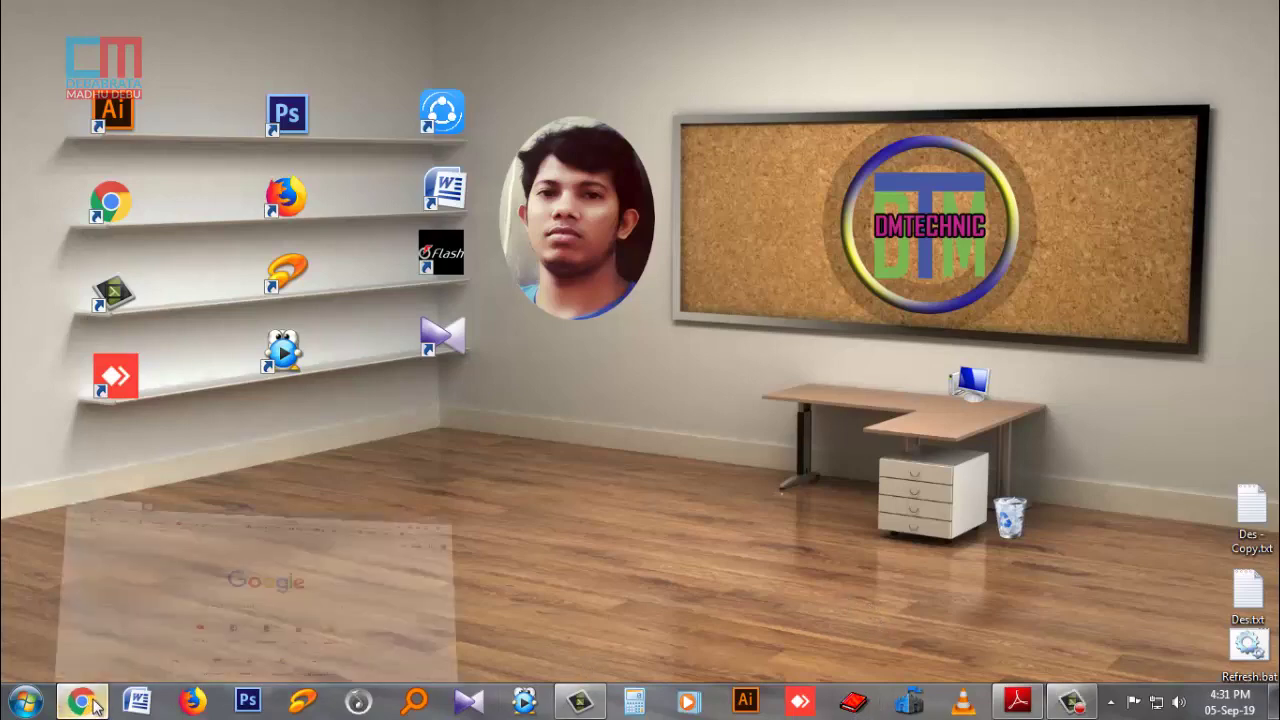
Search Google for Noakhali Science and Technology University and open its nstu.edu.bd/admission page.
left_click(478, 385)
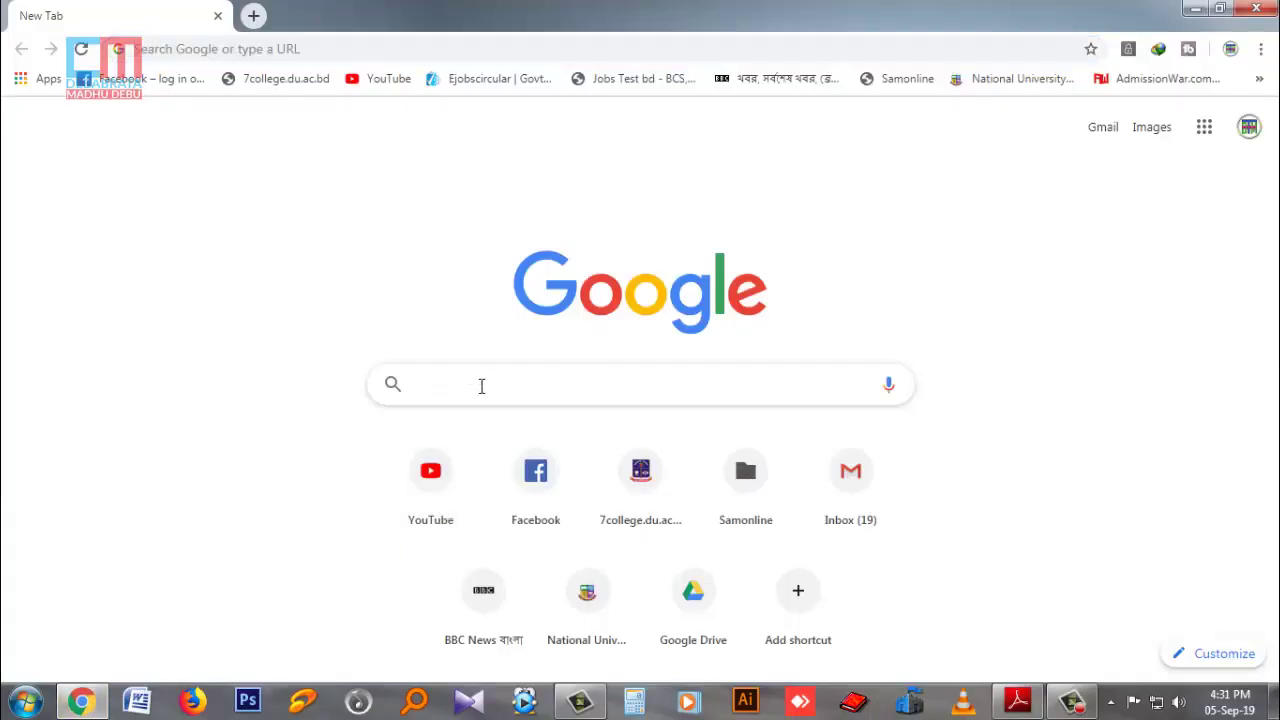
type("n")
key("Return")
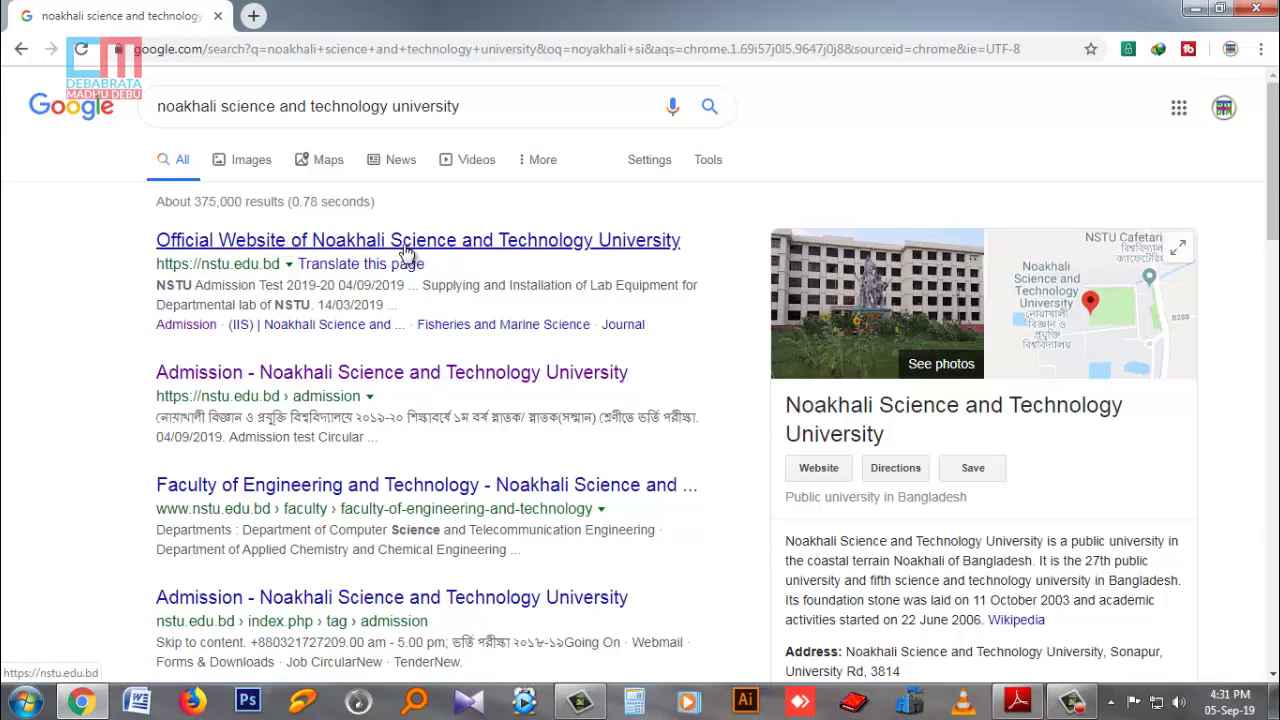
left_click(224, 376)
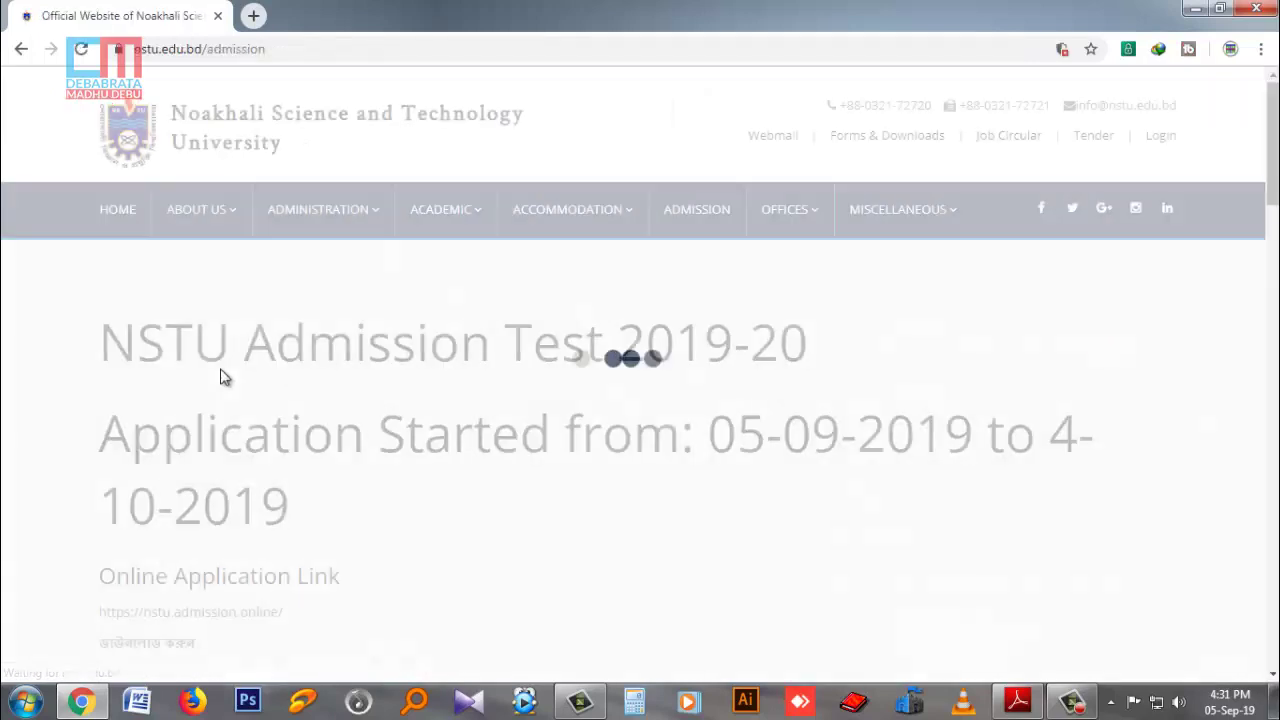
scroll(405, 497, "down", 4)
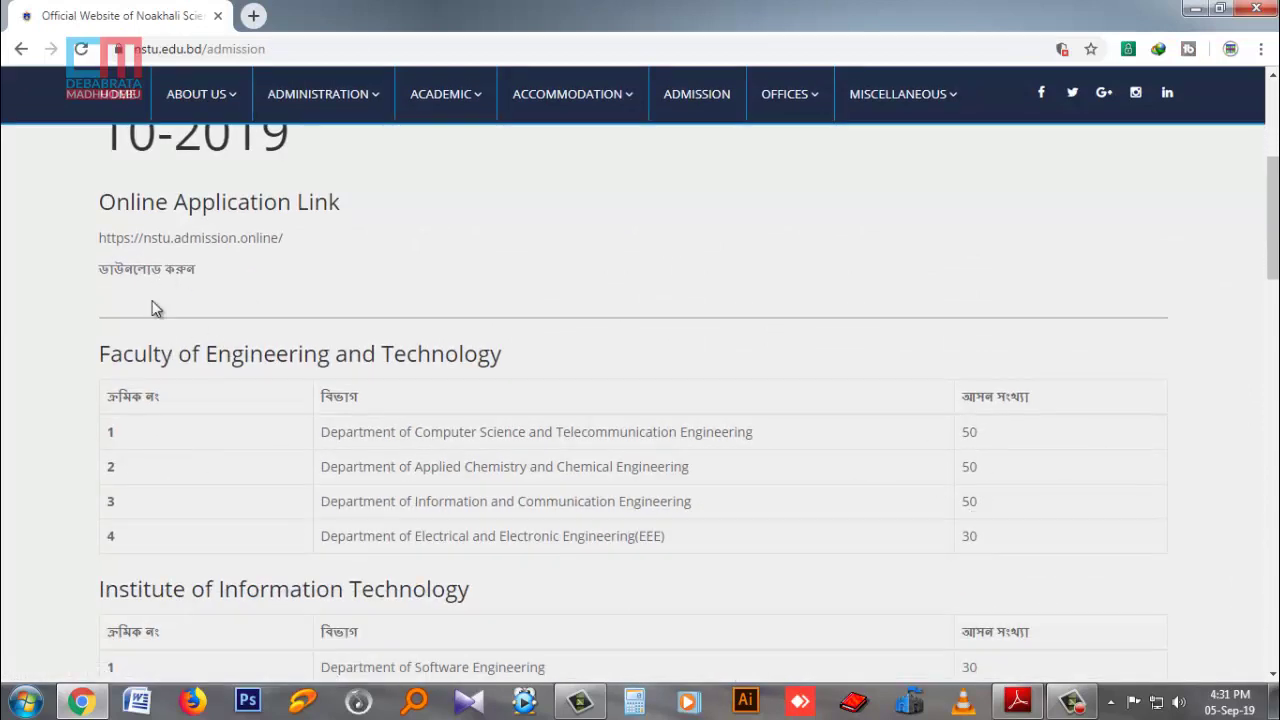
left_click(1018, 702)
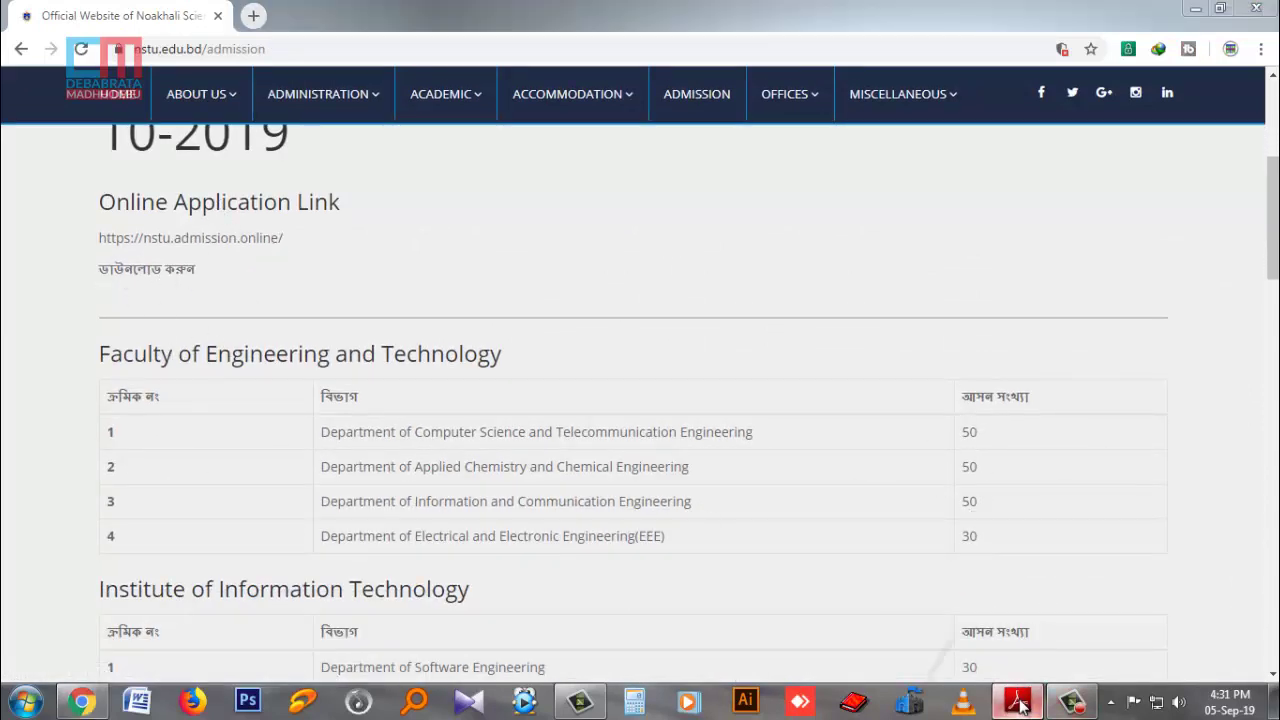
Read through the unit-wise eligibility table on page 1 of the 2019-2020 circular.
scroll(490, 370, "up", 10)
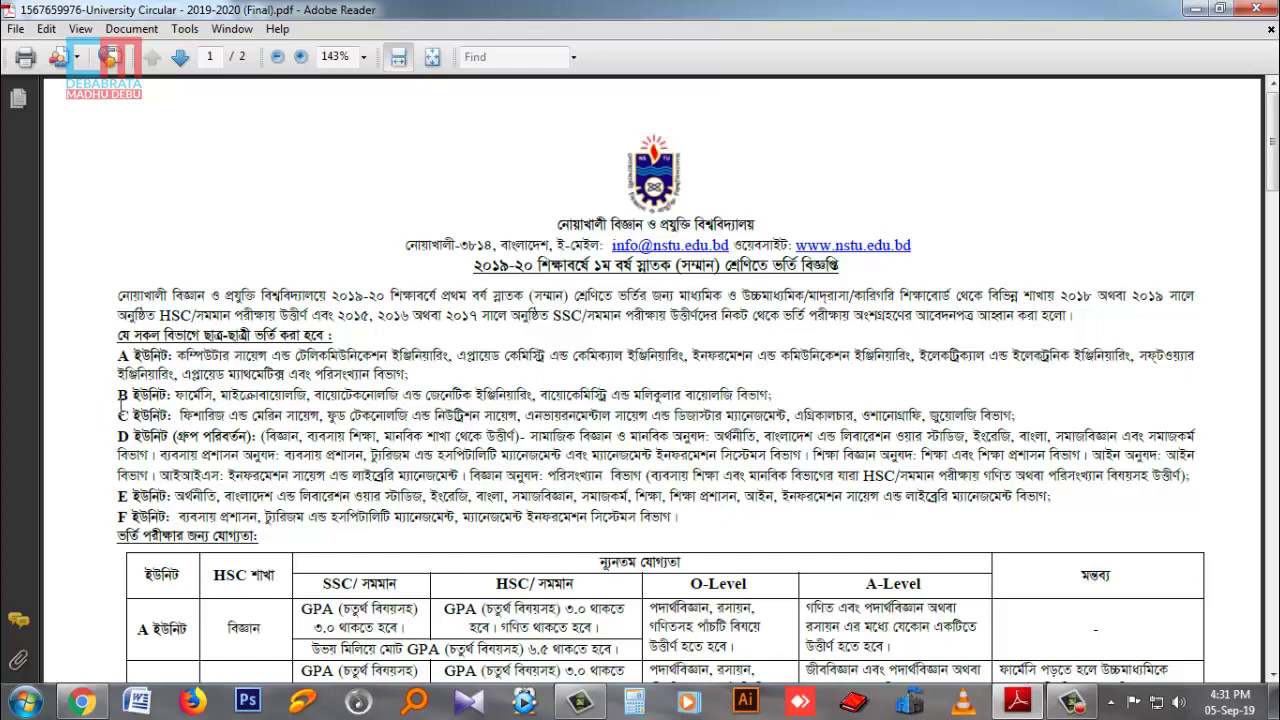
scroll(327, 438, "down", 2)
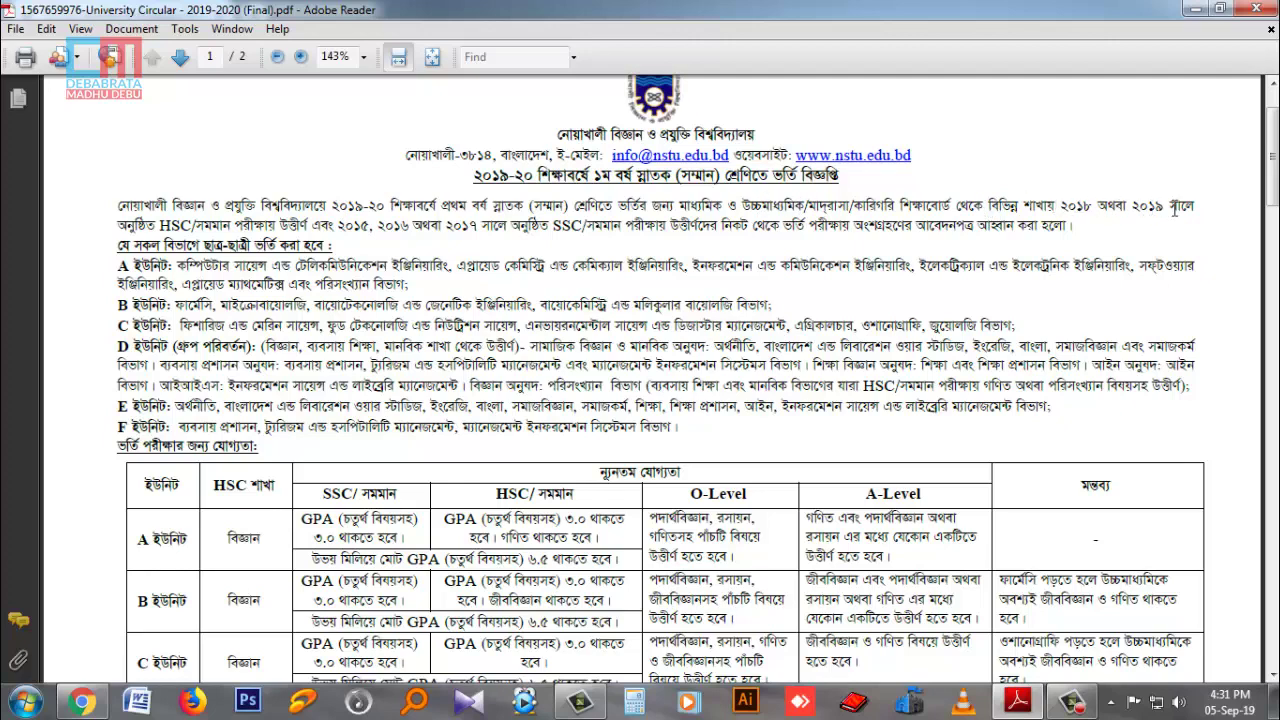
scroll(862, 246, "down", 3)
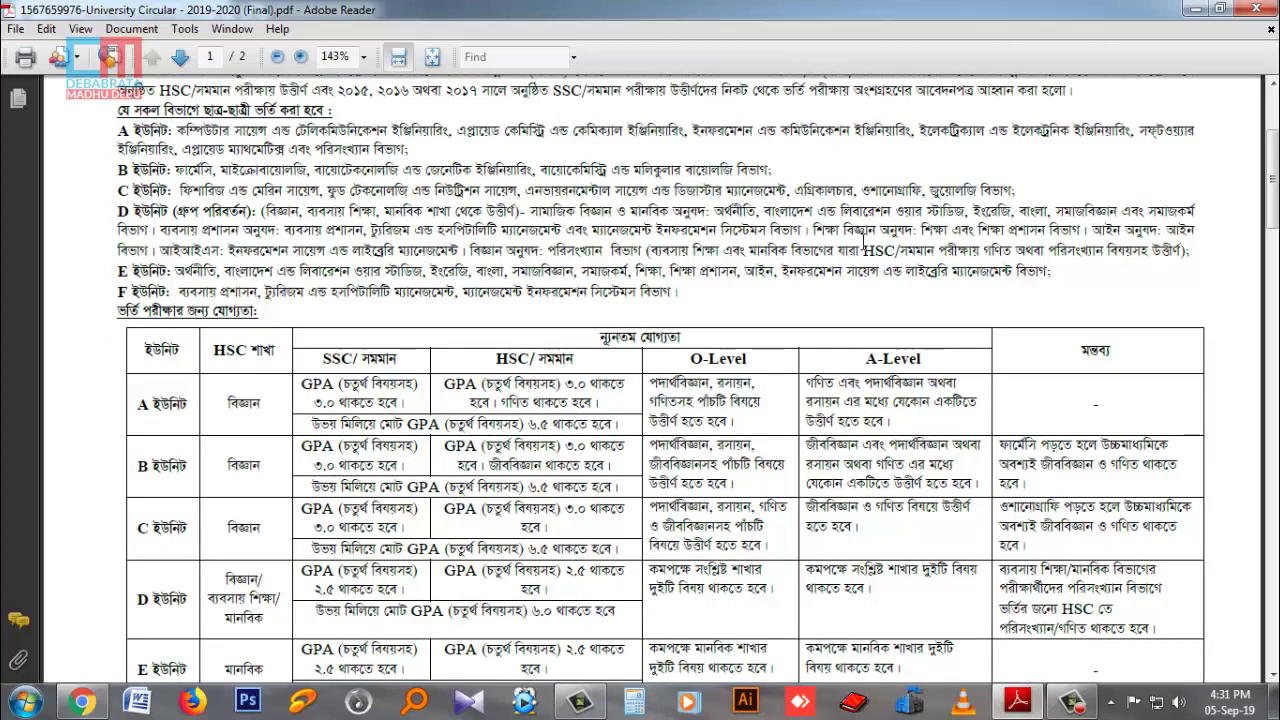
scroll(862, 246, "down", 1)
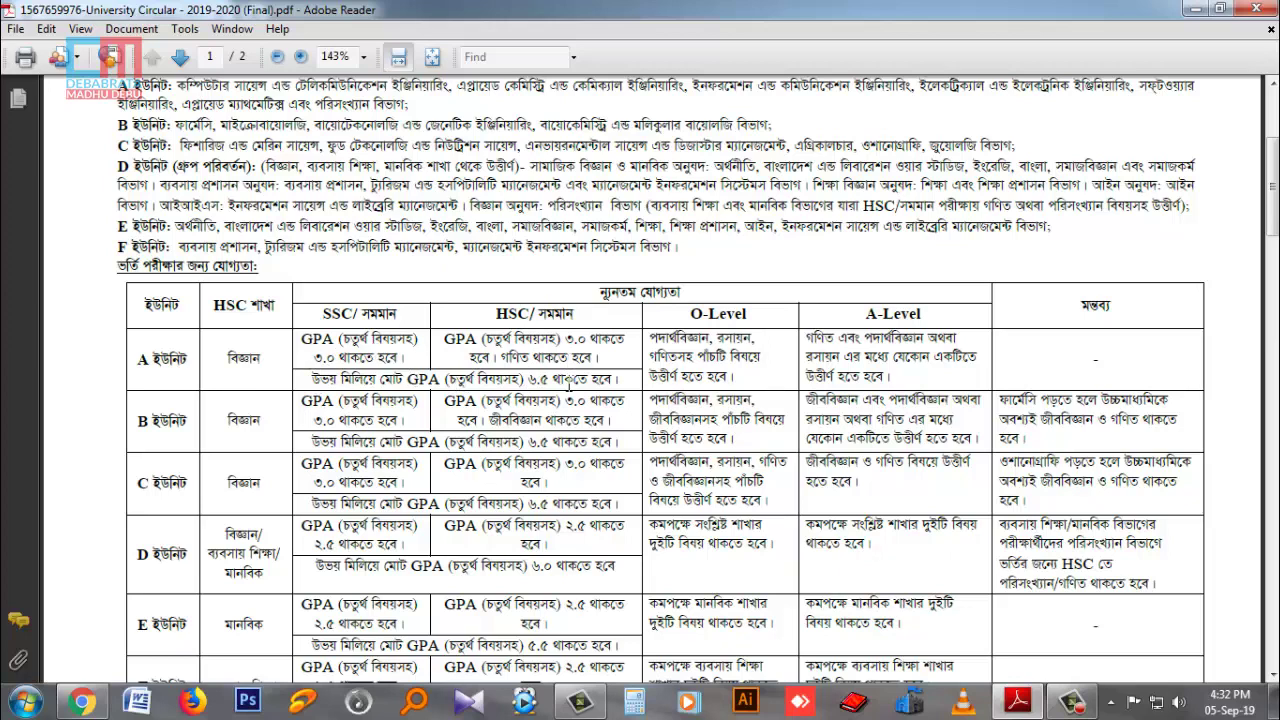
scroll(713, 427, "down", 5)
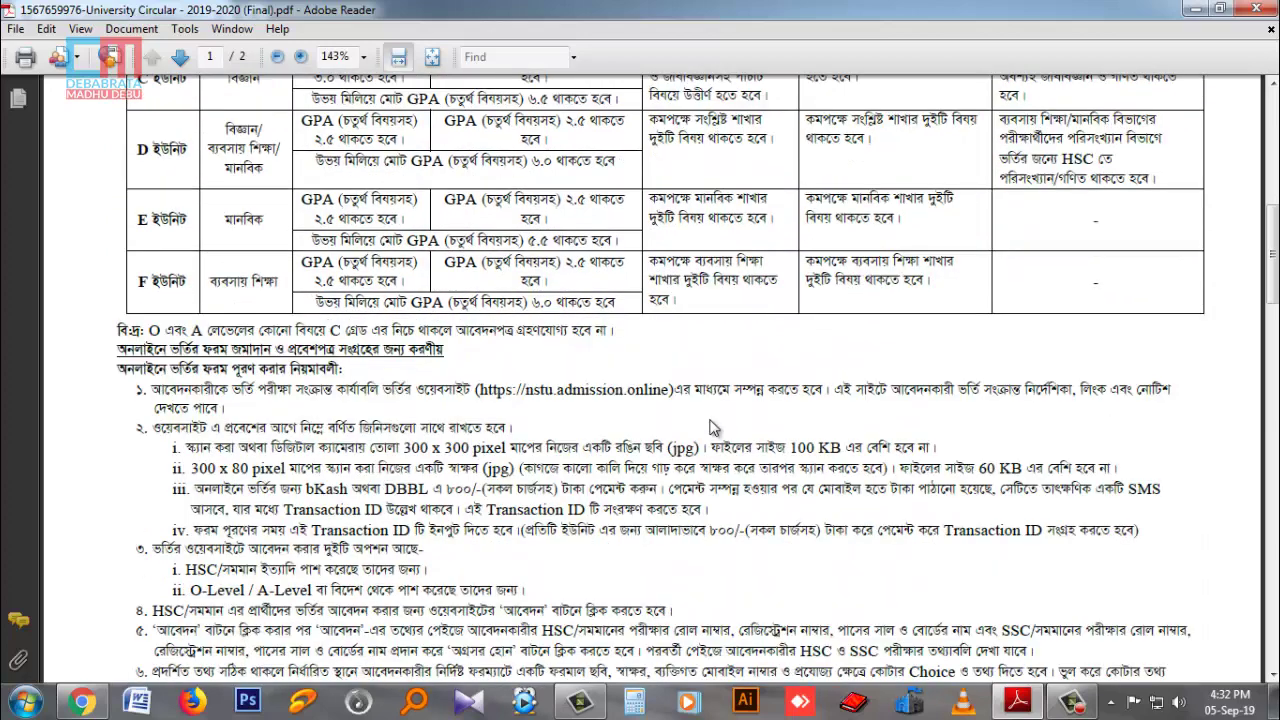
Scroll to page 2 with the photo, signature and bKash/DBBL payment instructions.
scroll(713, 427, "down", 4)
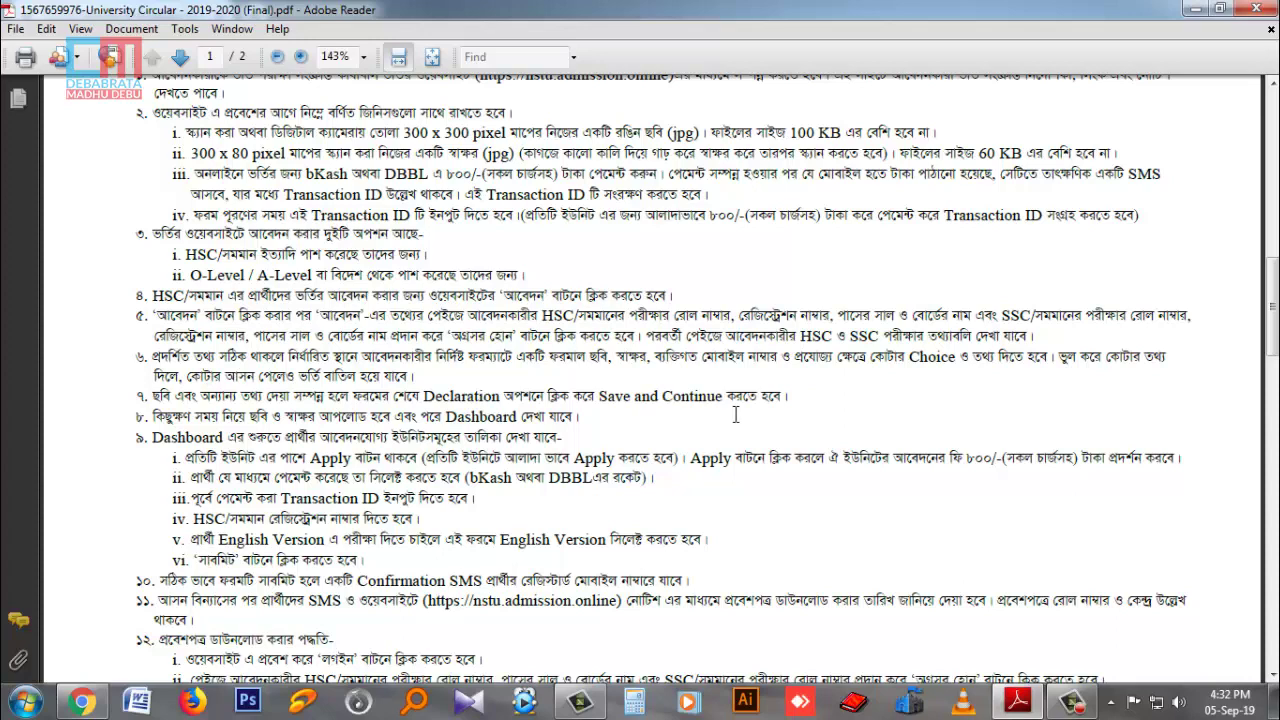
scroll(712, 415, "down", 12)
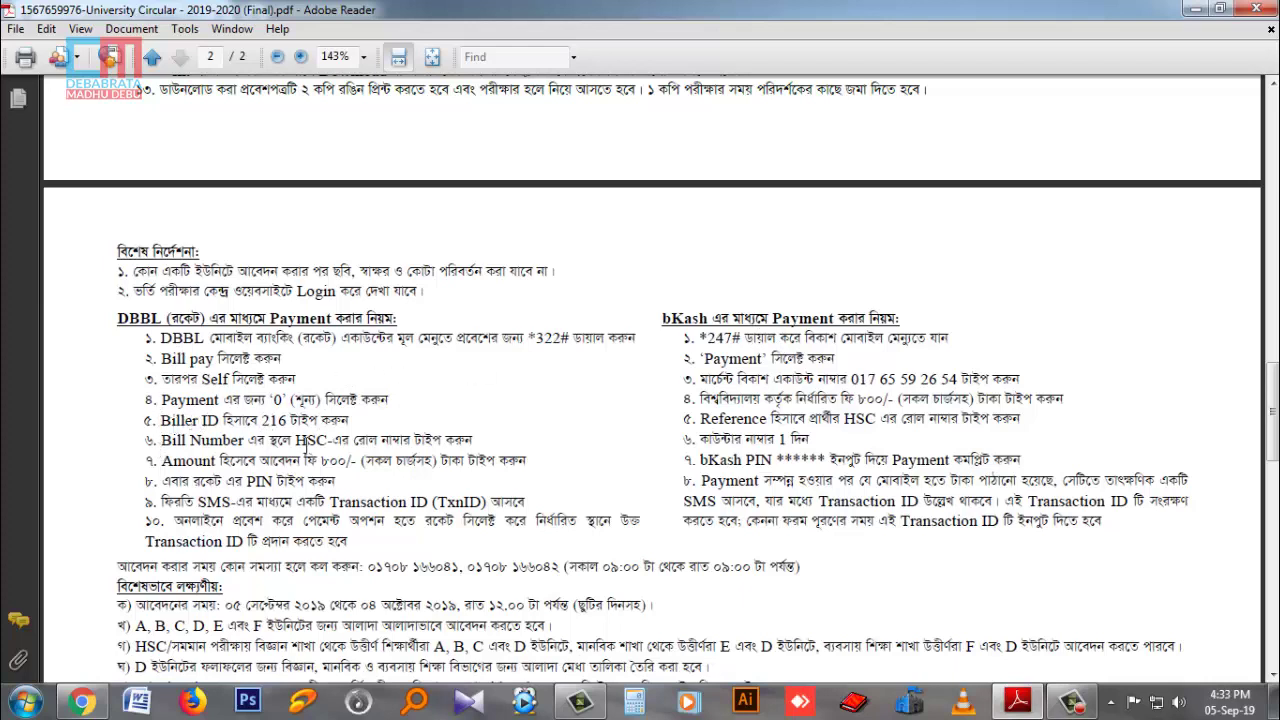
Highlight the HSC roll number instruction, review page 2, then minimize the circular.
left_click_drag(296, 440, 478, 437)
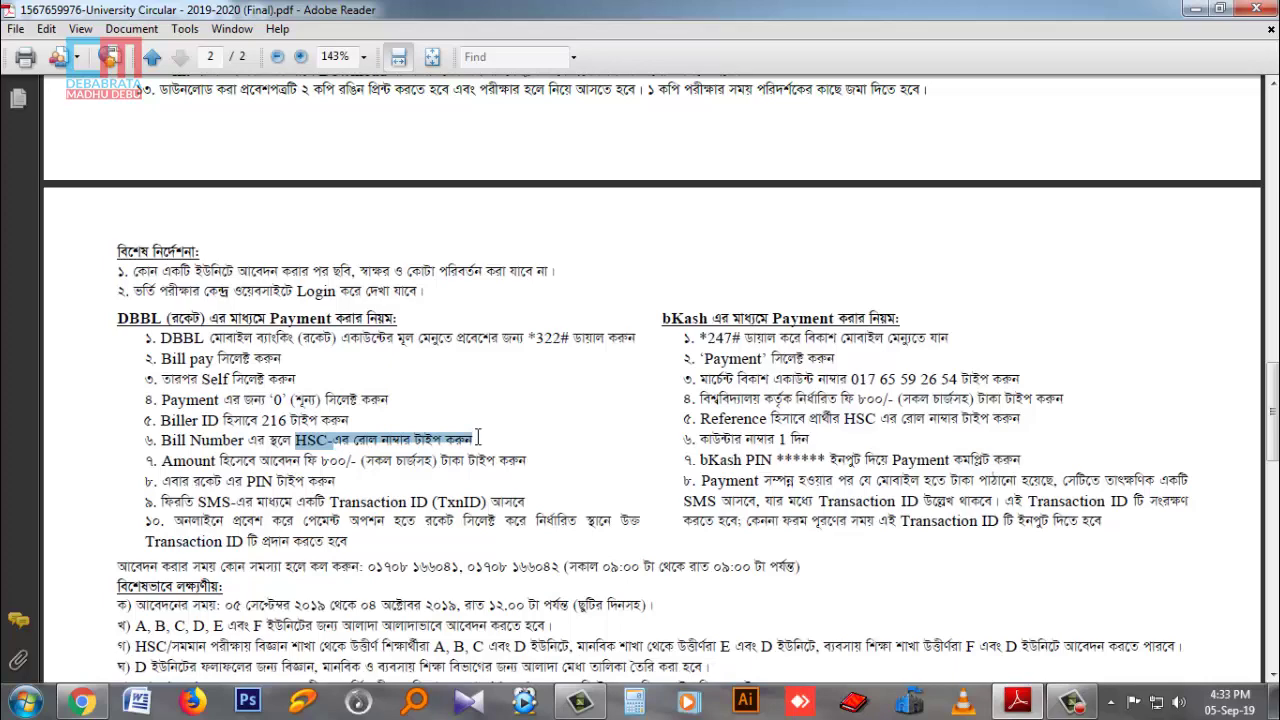
scroll(514, 551, "down", 2)
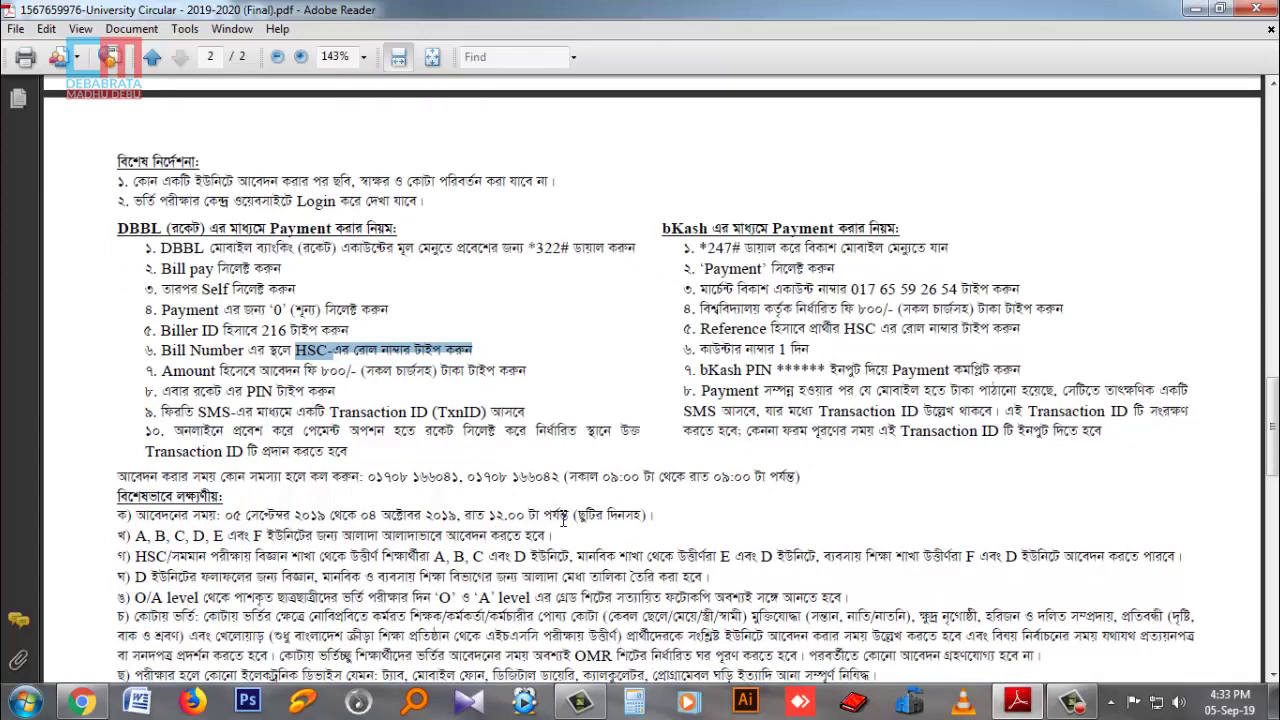
scroll(565, 520, "down", 3)
scroll(565, 520, "down", 2)
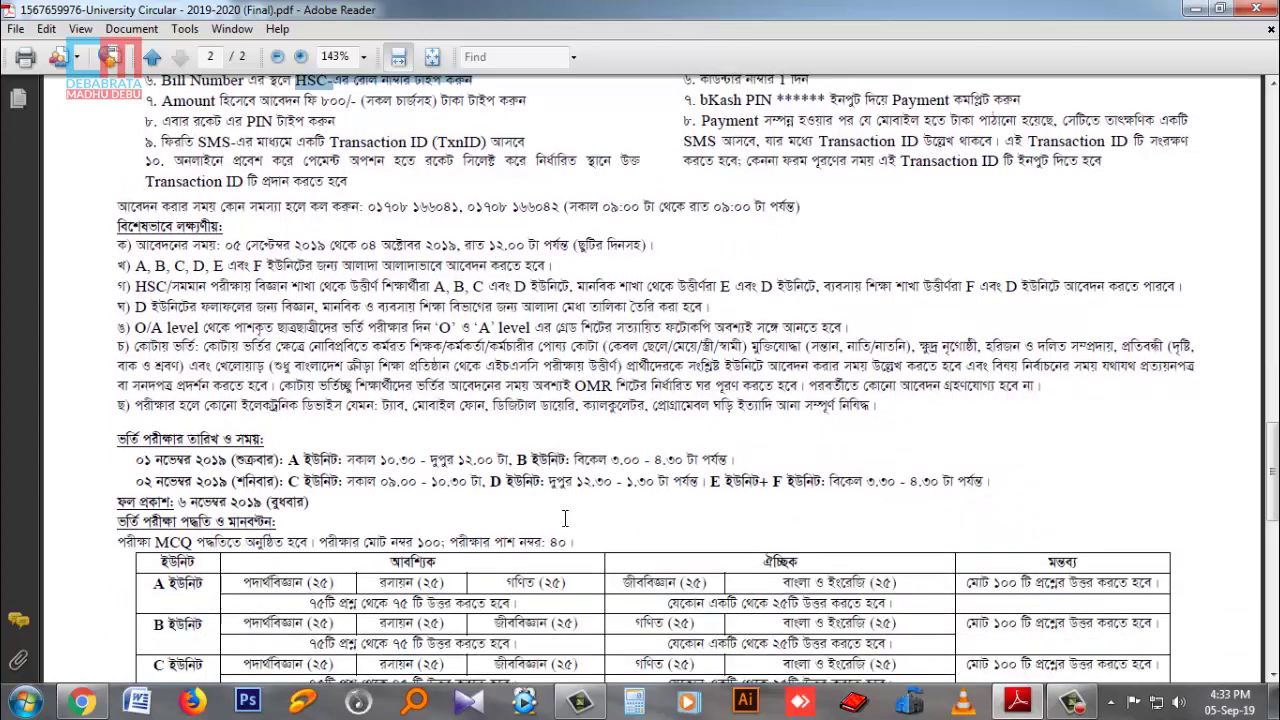
scroll(622, 515, "down", 3)
scroll(617, 505, "down", 7)
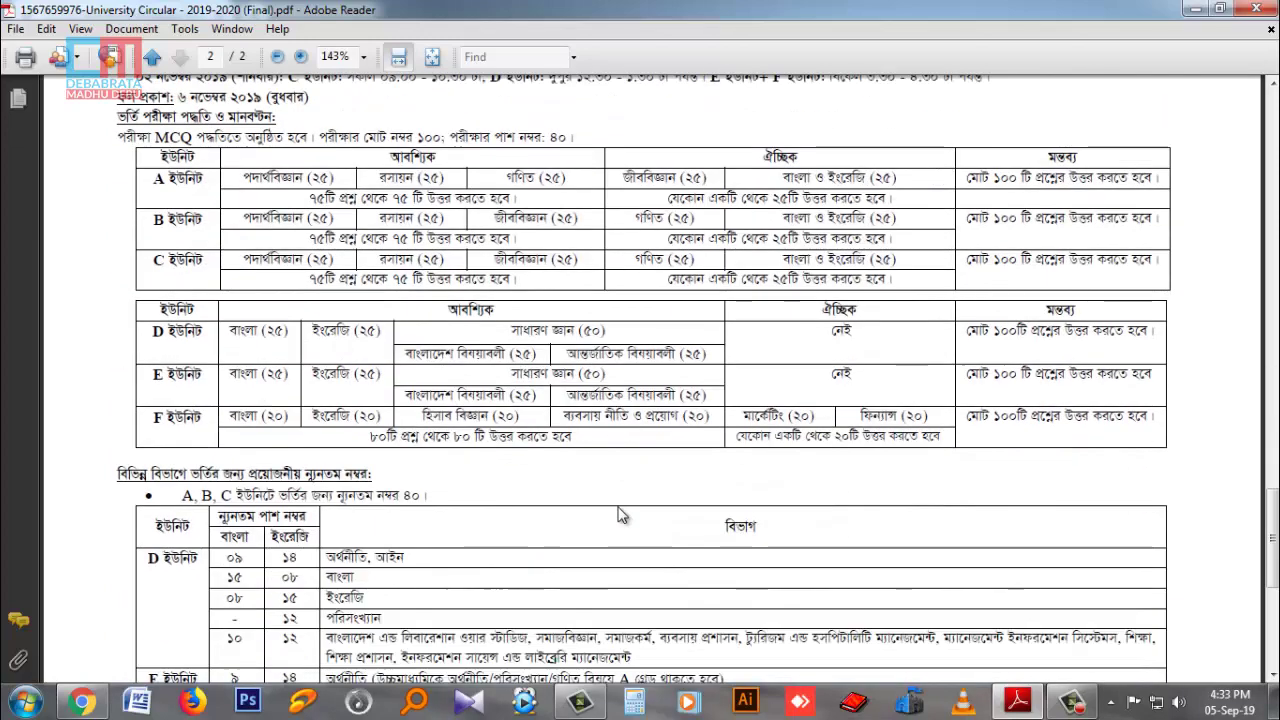
scroll(617, 505, "down", 1)
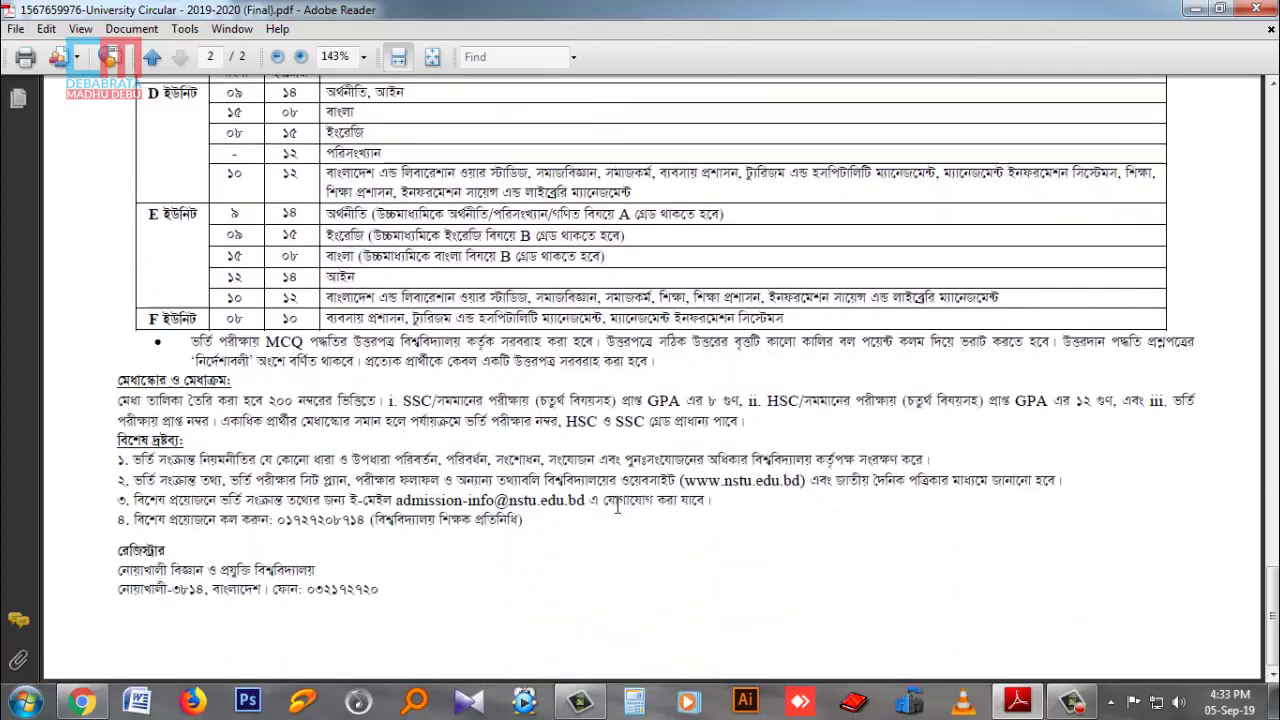
scroll(617, 505, "up", 10)
scroll(617, 505, "up", 15)
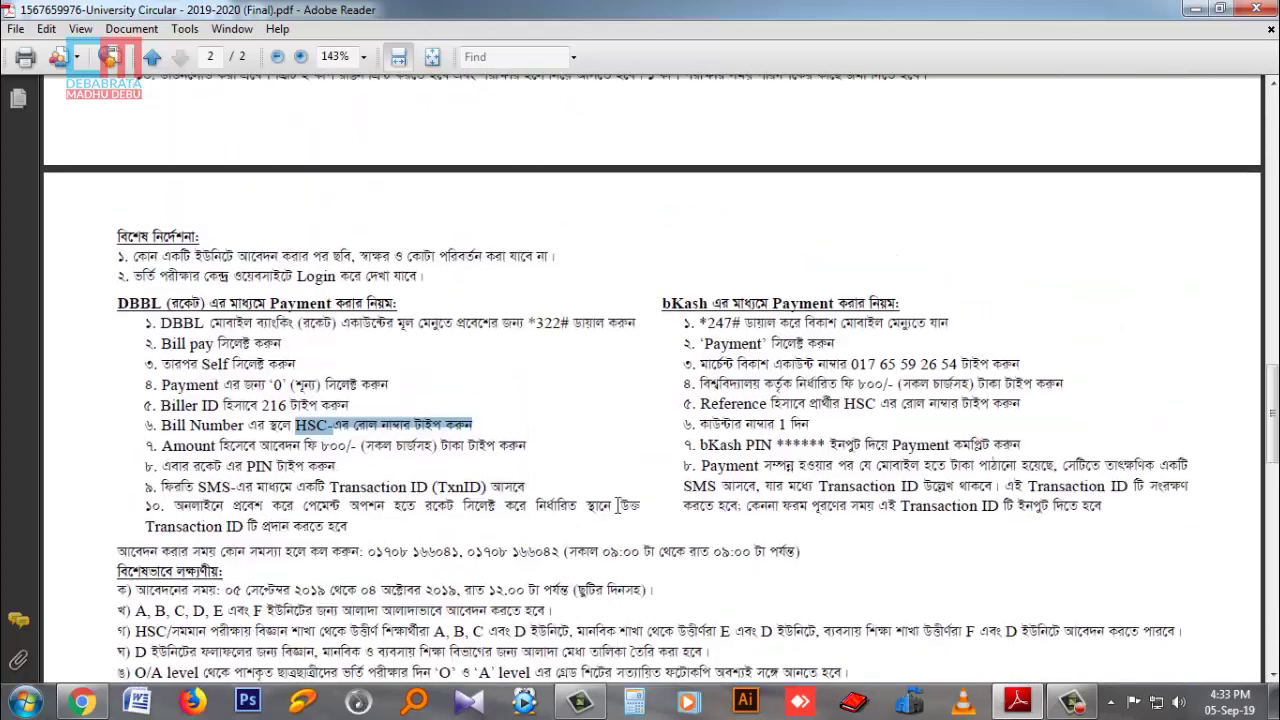
scroll(617, 505, "up", 10)
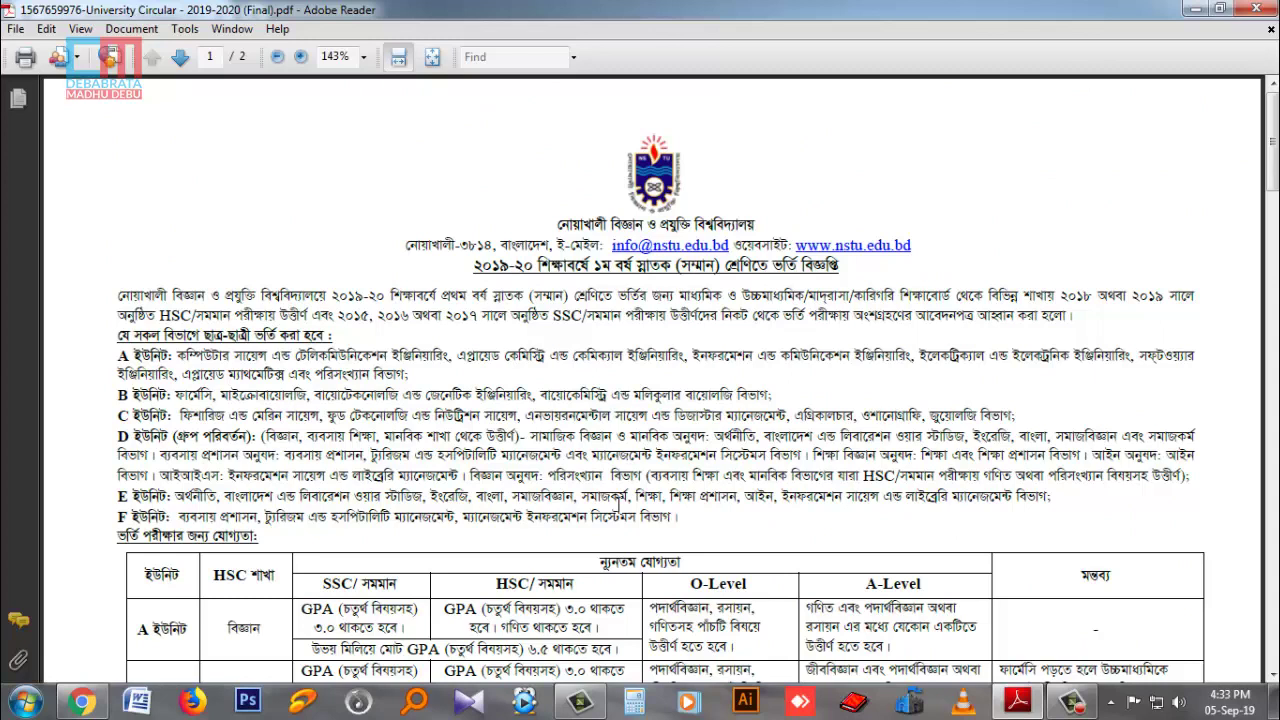
left_click(1193, 10)
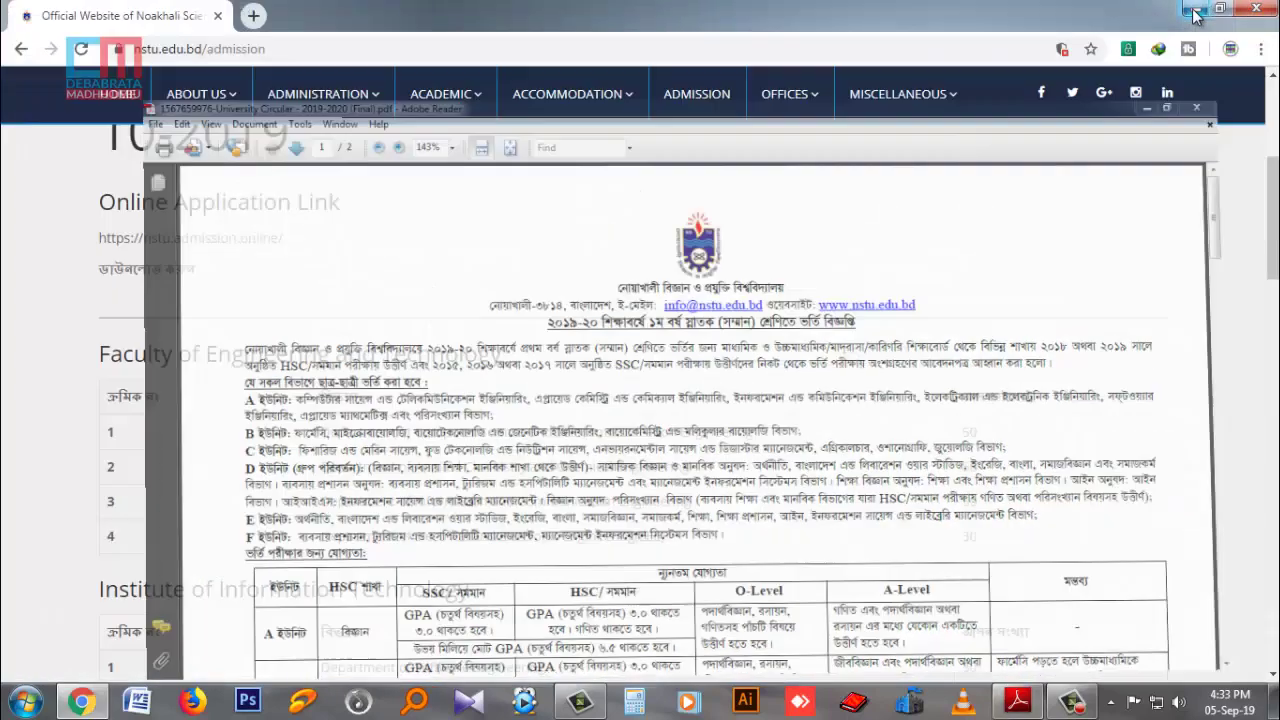
Reload the admission page and open the nstu.admission.online link in a new tab.
scroll(340, 447, "up", 2)
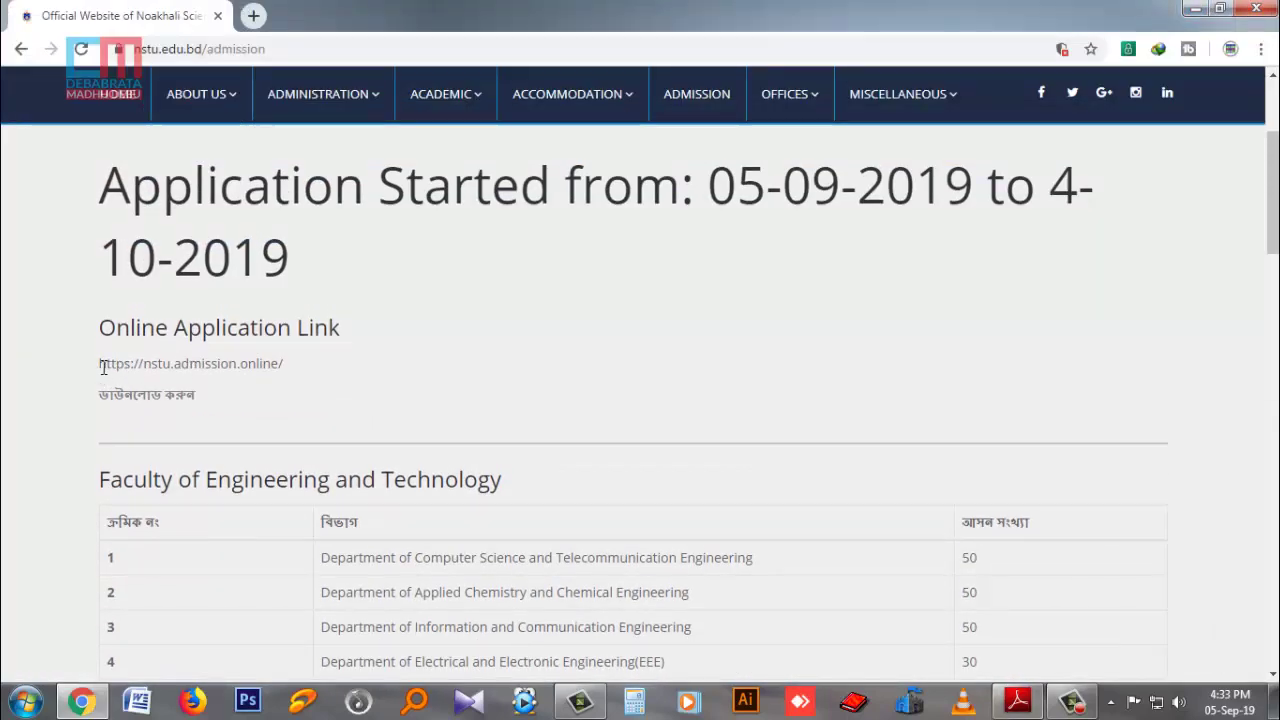
left_click(700, 95)
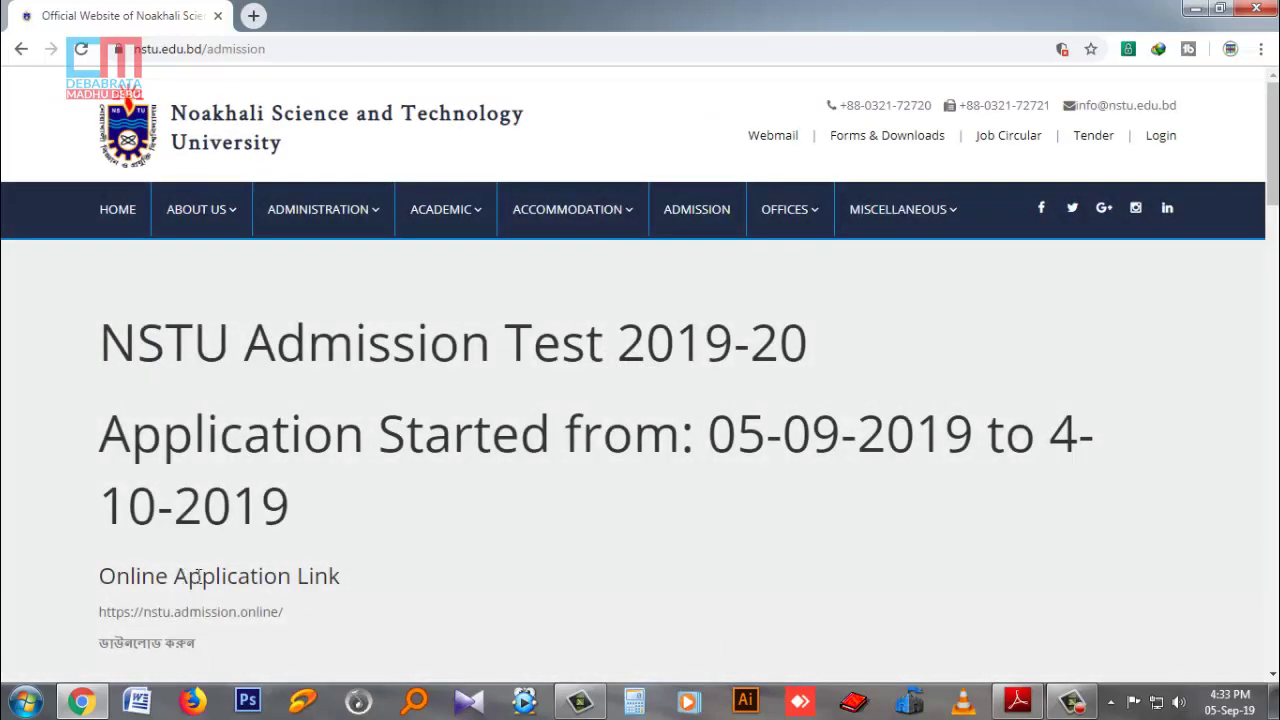
left_click_drag(176, 618, 284, 614)
left_click(271, 643)
left_click_drag(101, 612, 286, 612)
right_click(244, 610)
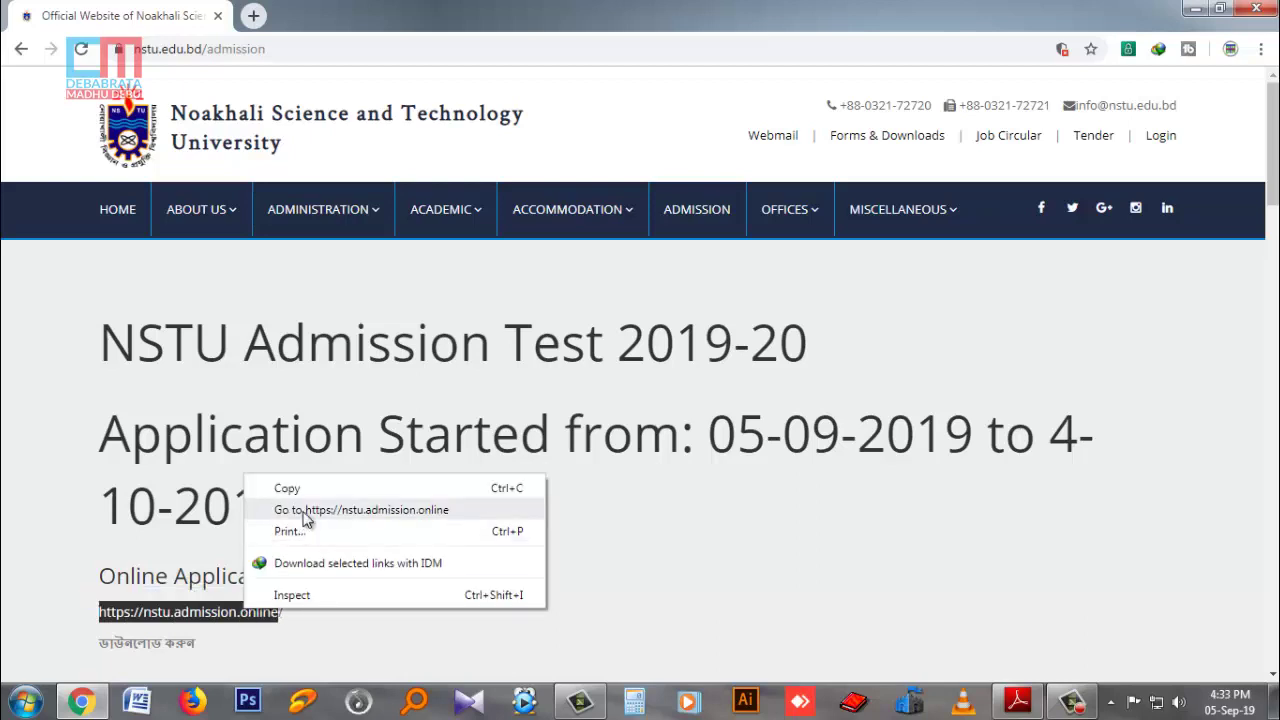
left_click(289, 509)
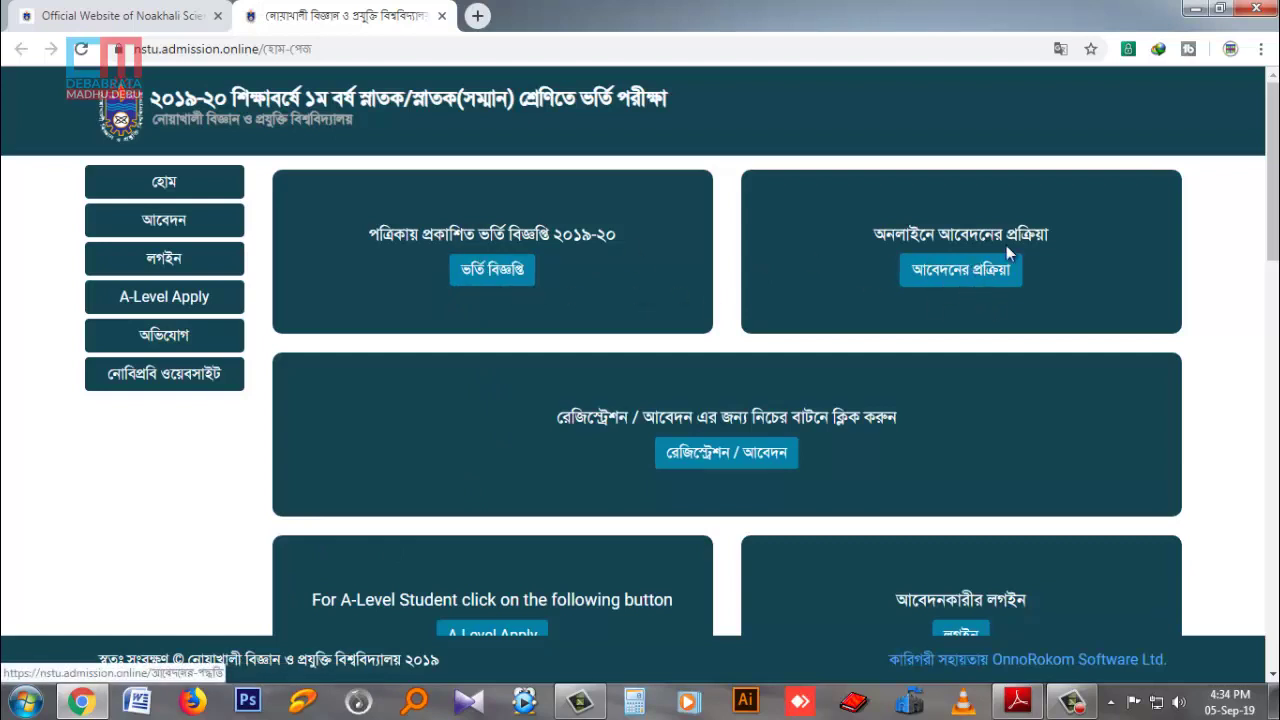
Open the রেজিস্ট্রেশন / আবেদন application form from the NSTU admission home page.
scroll(1010, 282, "down", 1)
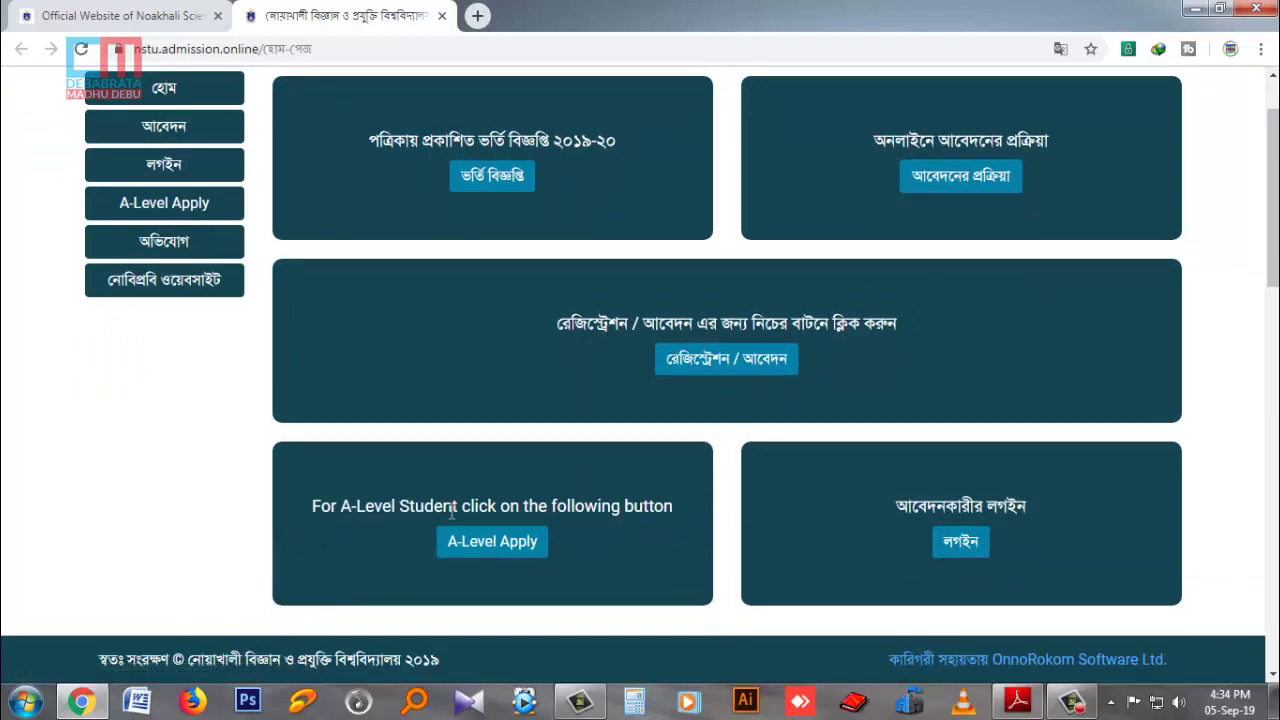
left_click(728, 366)
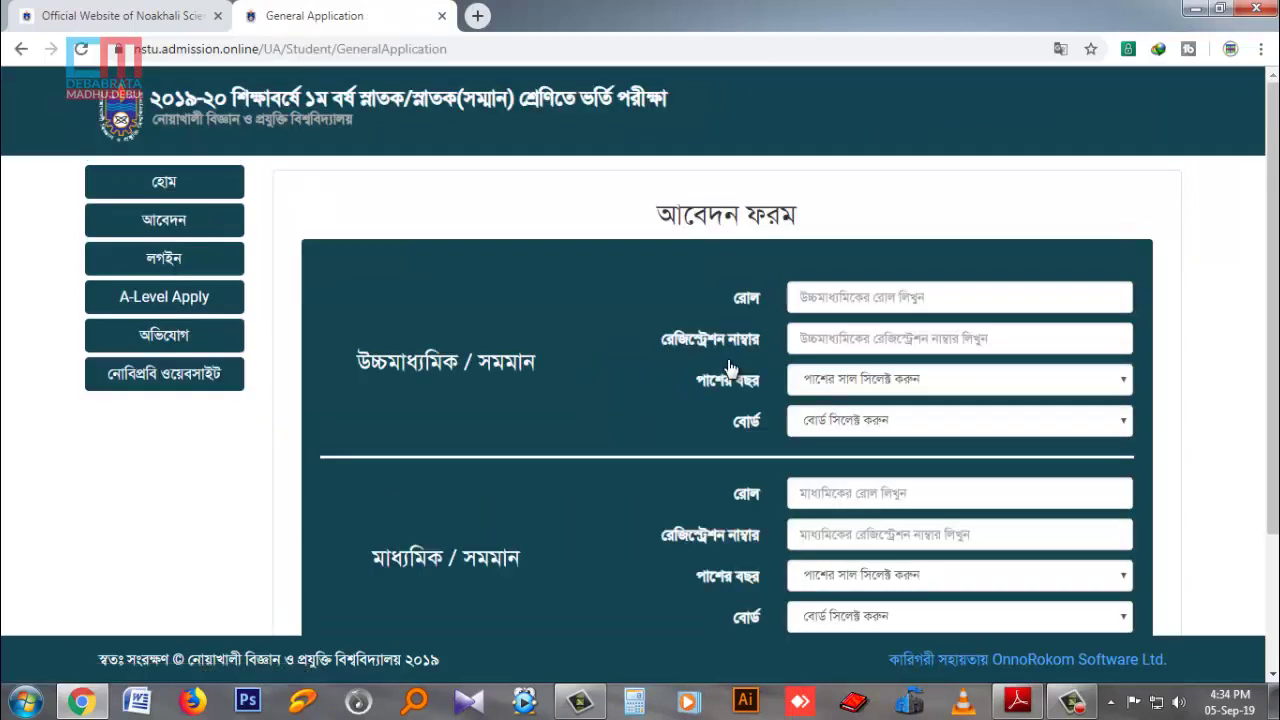
Enter the HSC roll and registration numbers and select the HSC passing year and board.
scroll(653, 376, "down", 2)
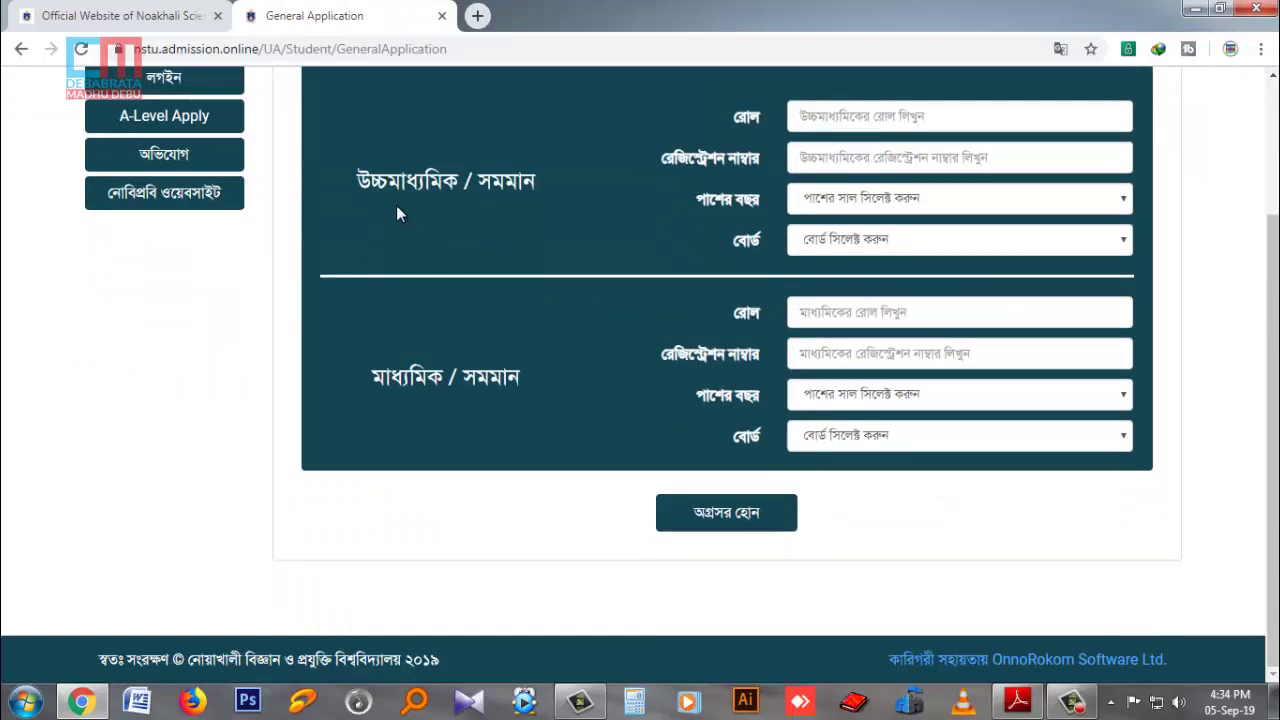
left_click(869, 110)
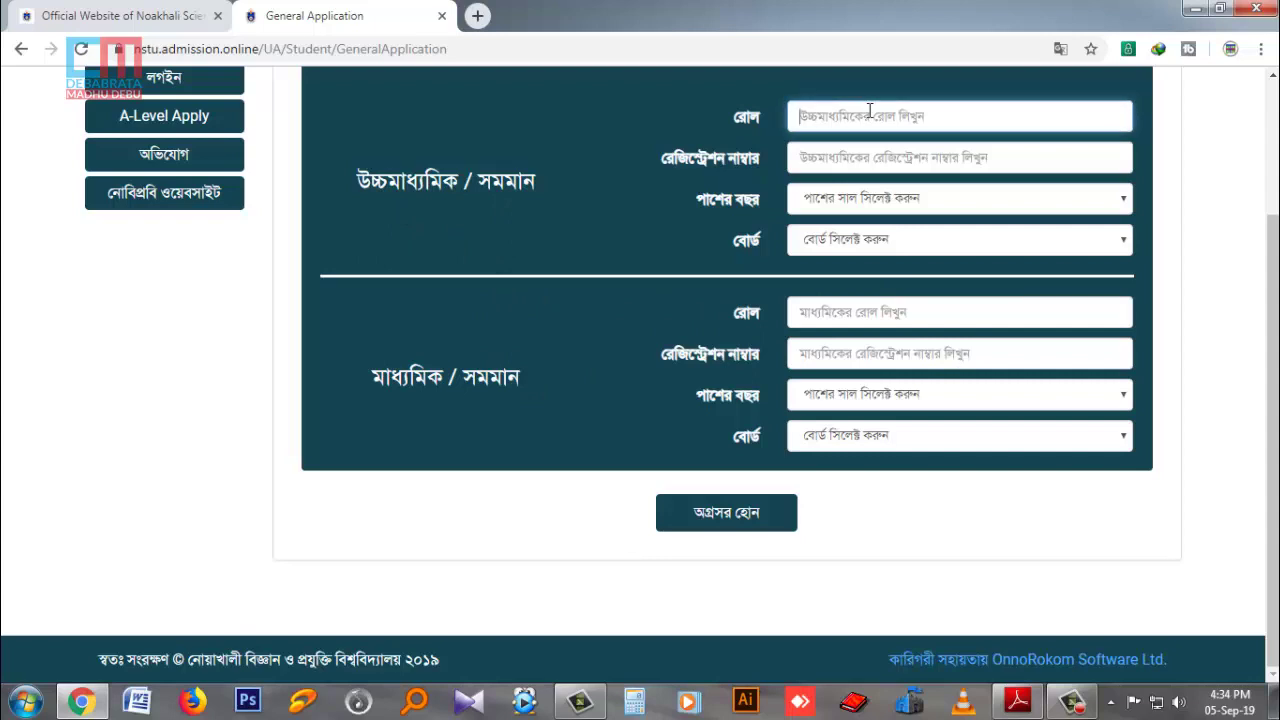
type("123")
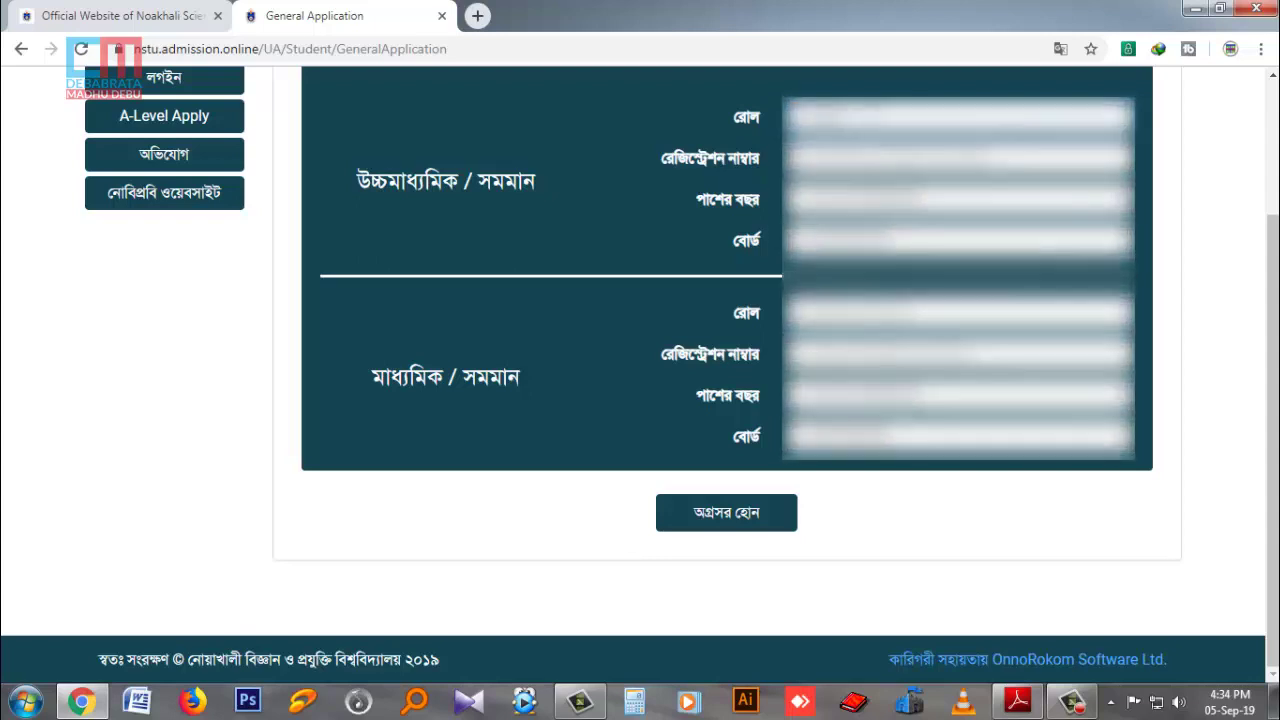
key("Tab")
type("1")
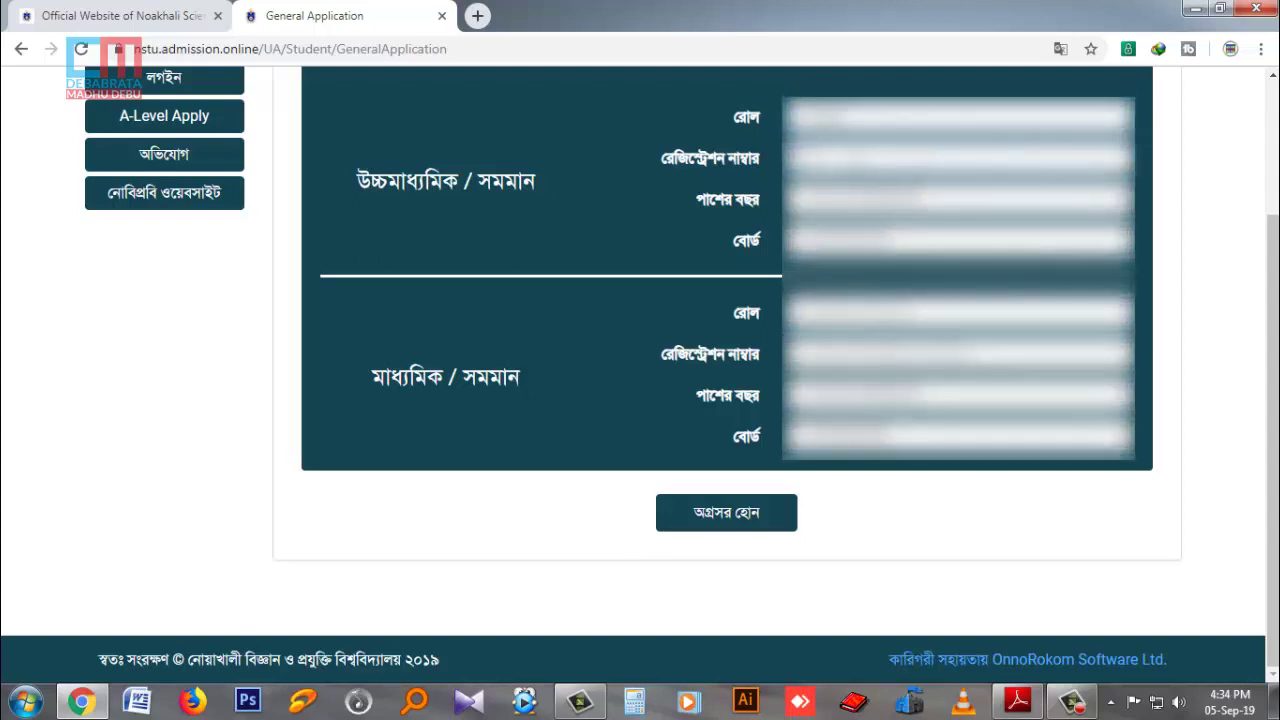
type("3")
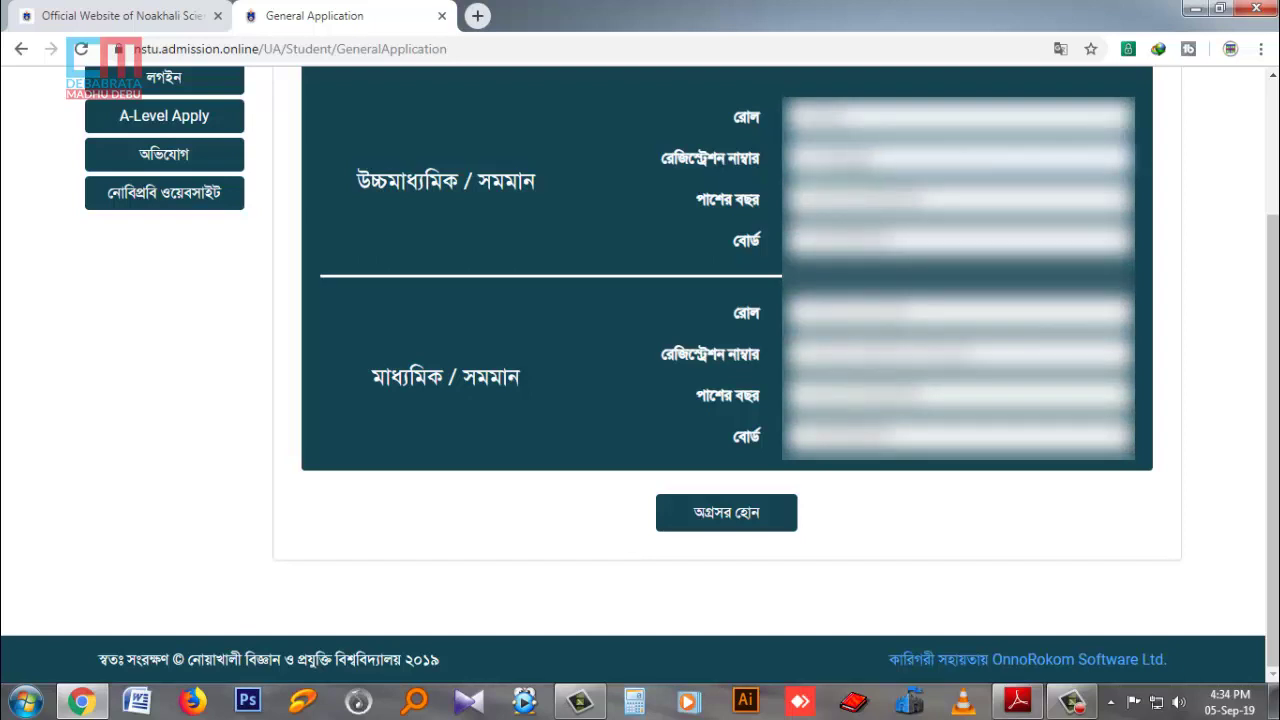
left_click(845, 202)
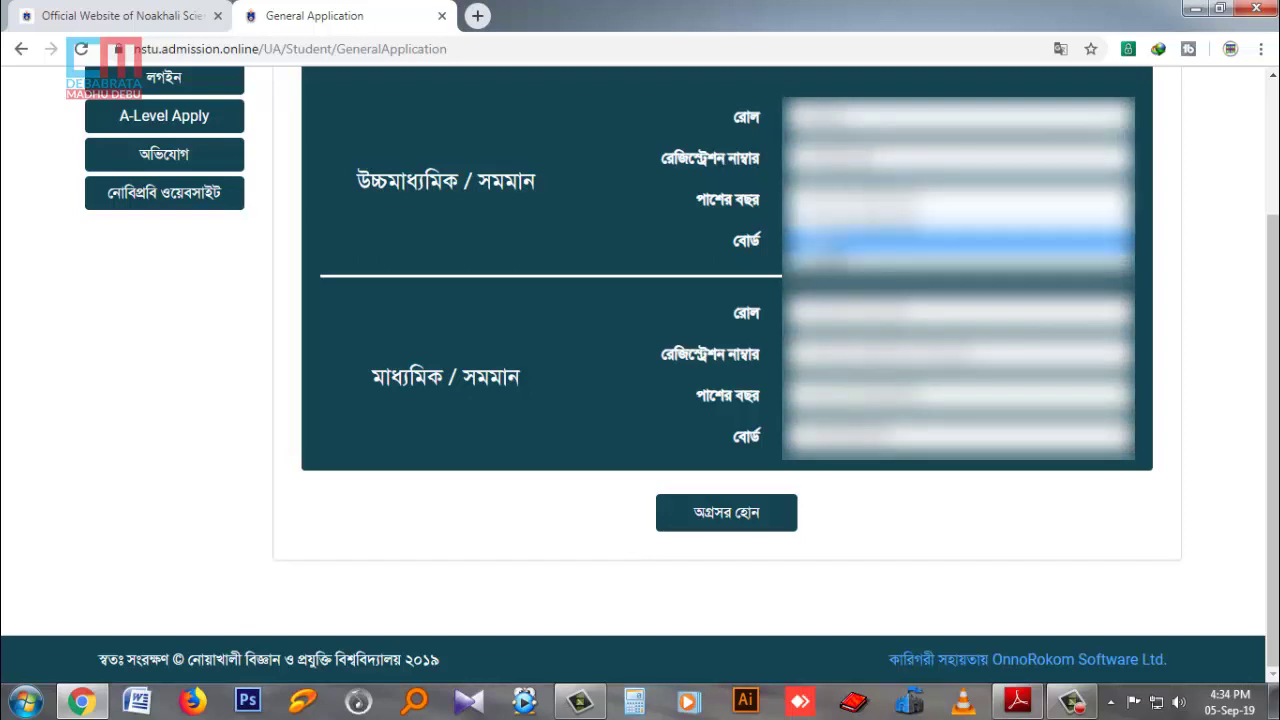
left_click(850, 246)
left_click(852, 246)
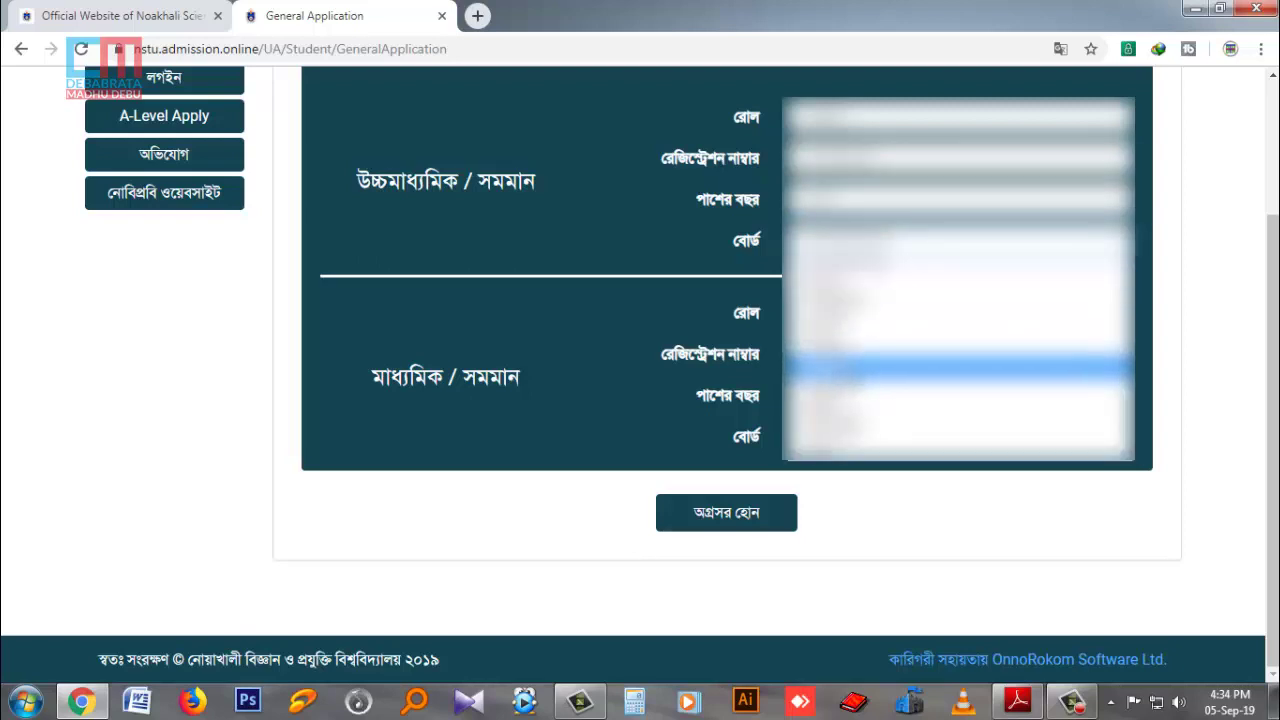
left_click(850, 390)
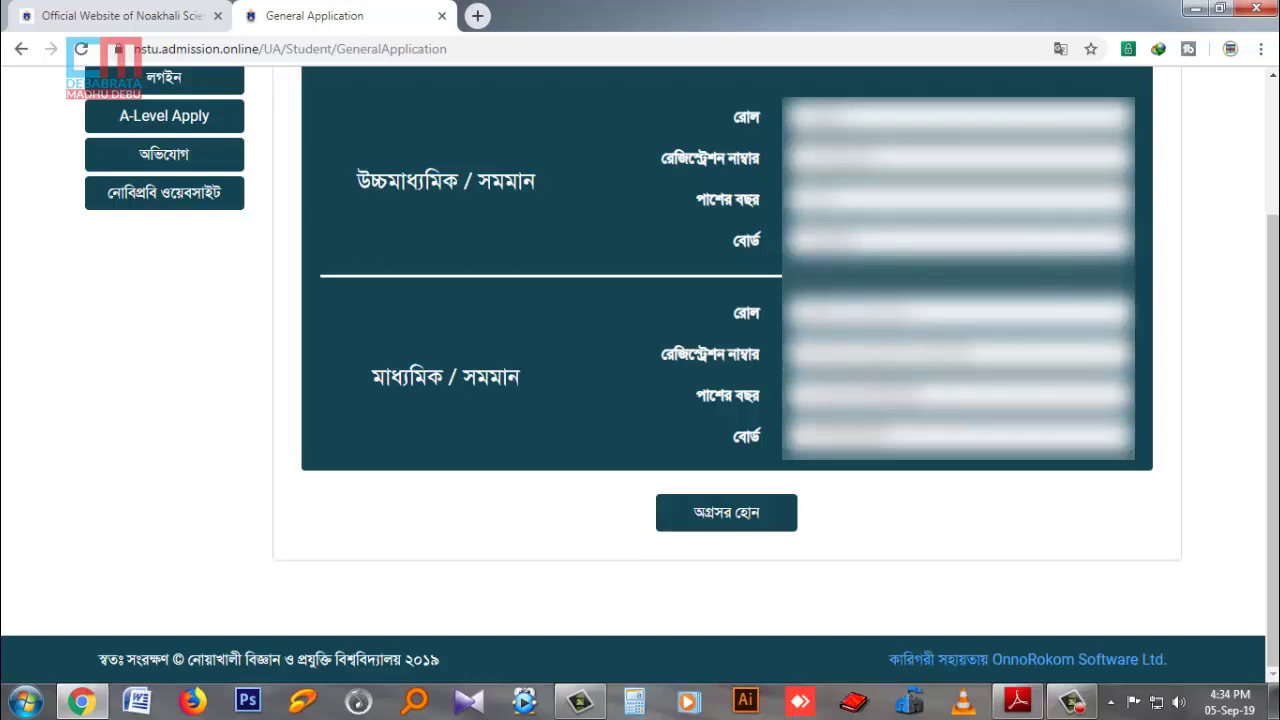
Enter the SSC roll and registration numbers, choose 2017 and Rajshahi board, and submit.
type("1")
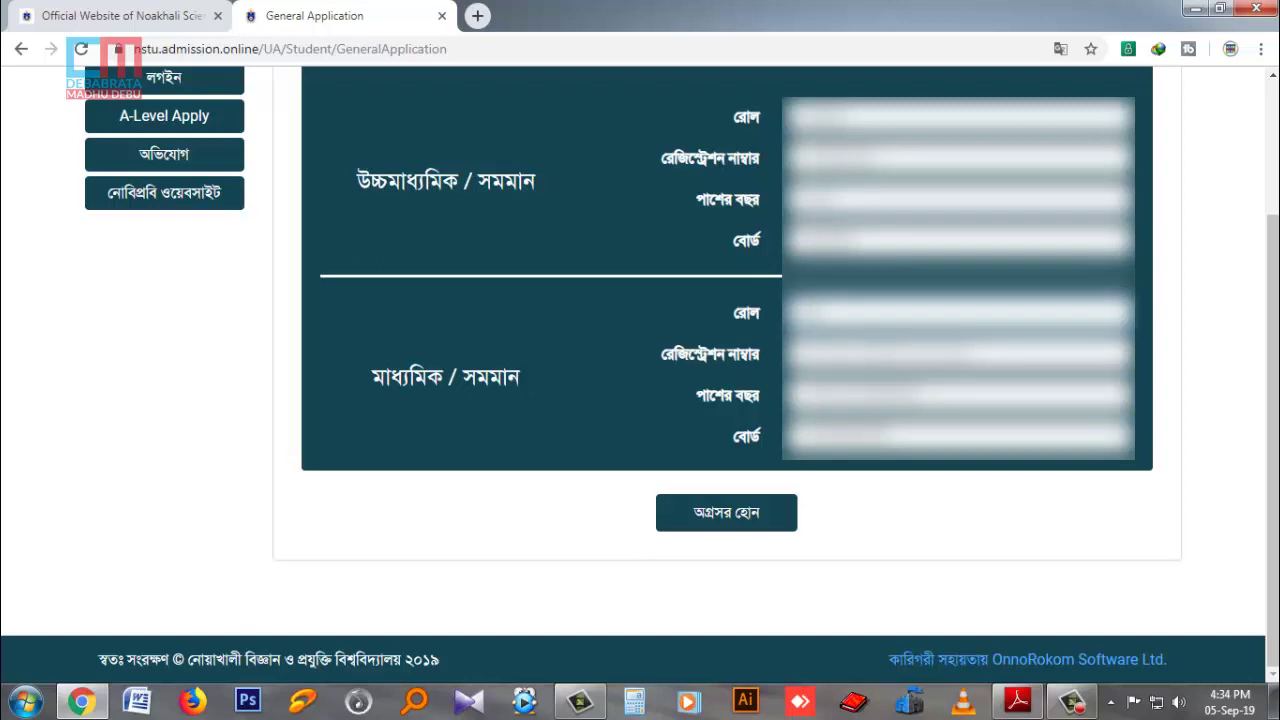
type("123")
key("Tab")
type("1")
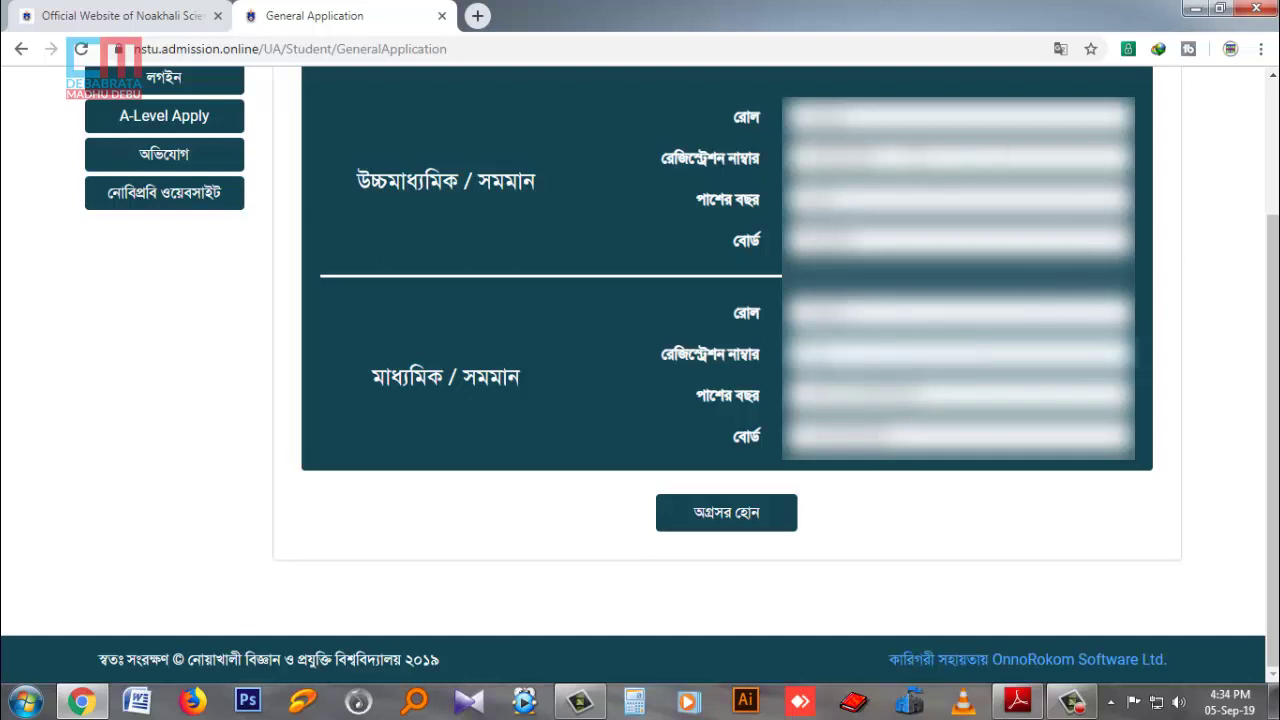
double_click(840, 158)
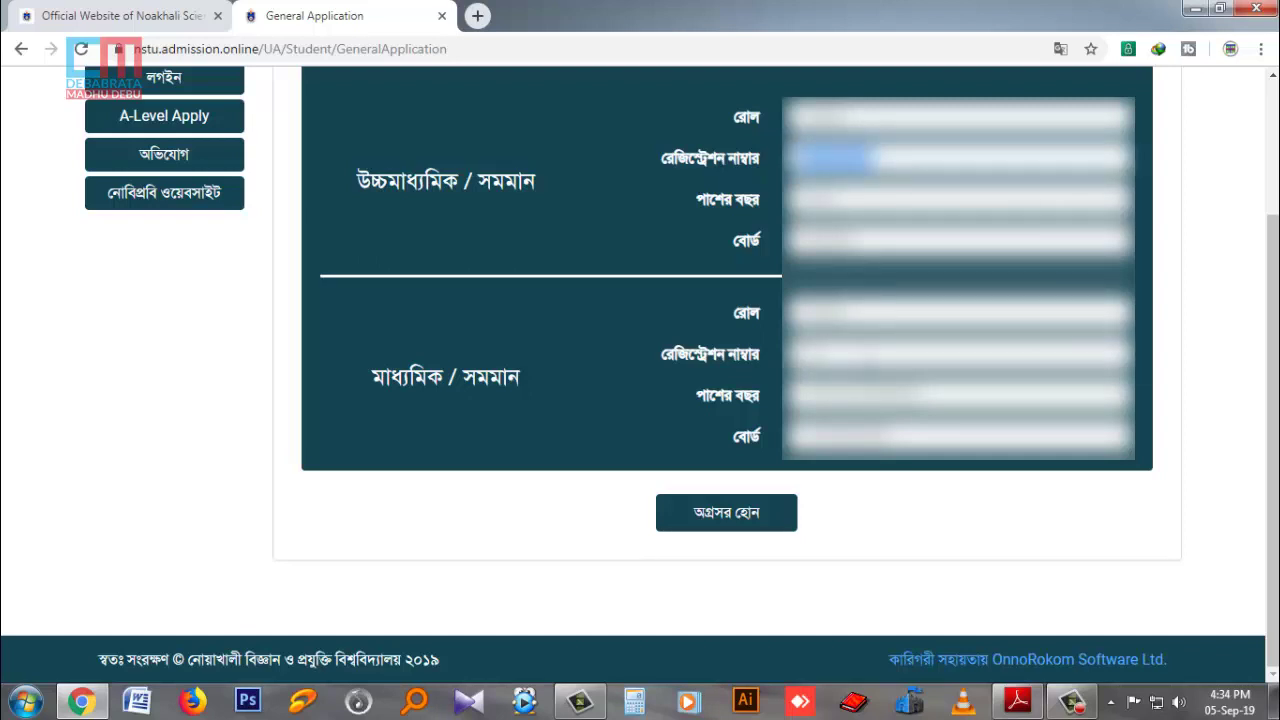
double_click(814, 354)
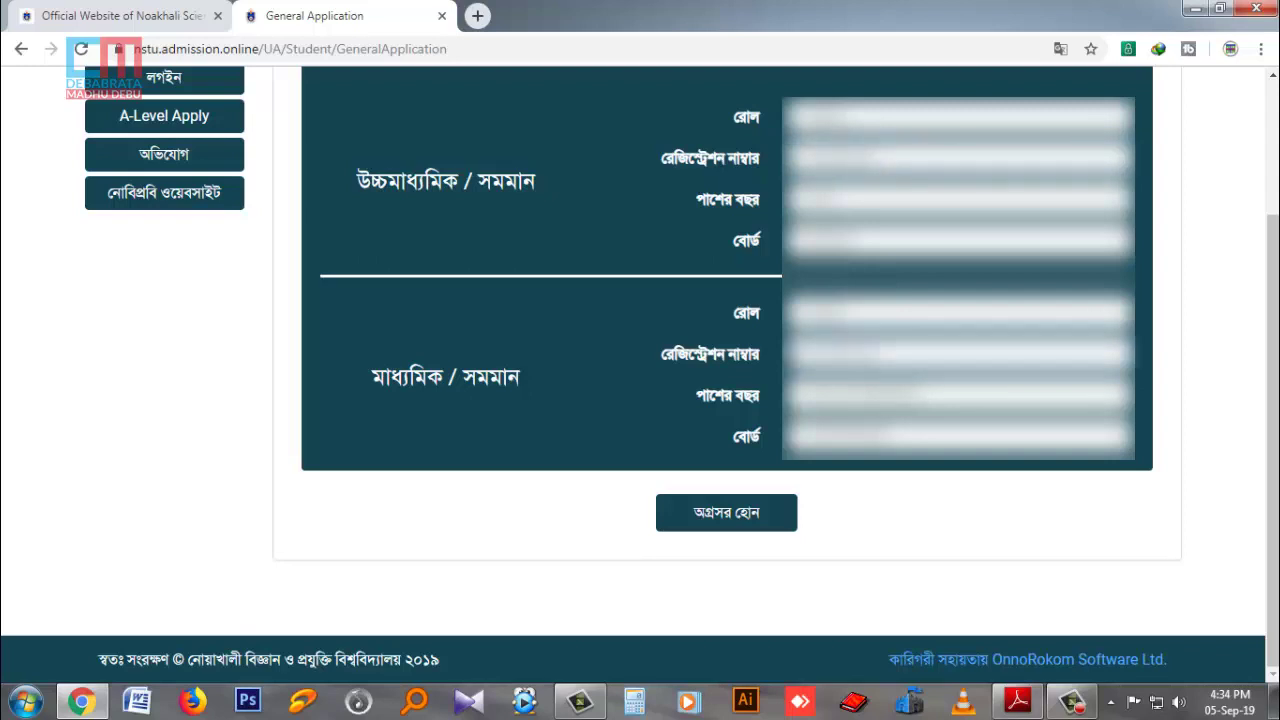
left_click(865, 436)
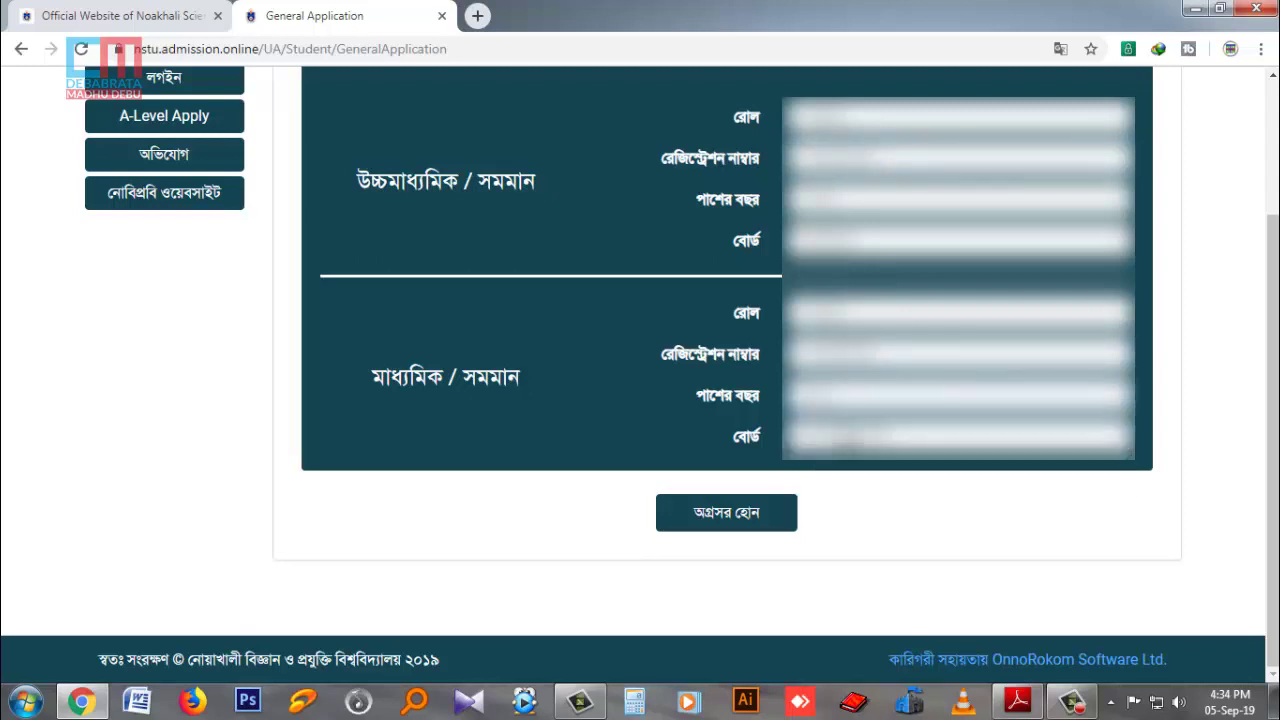
left_click(850, 440)
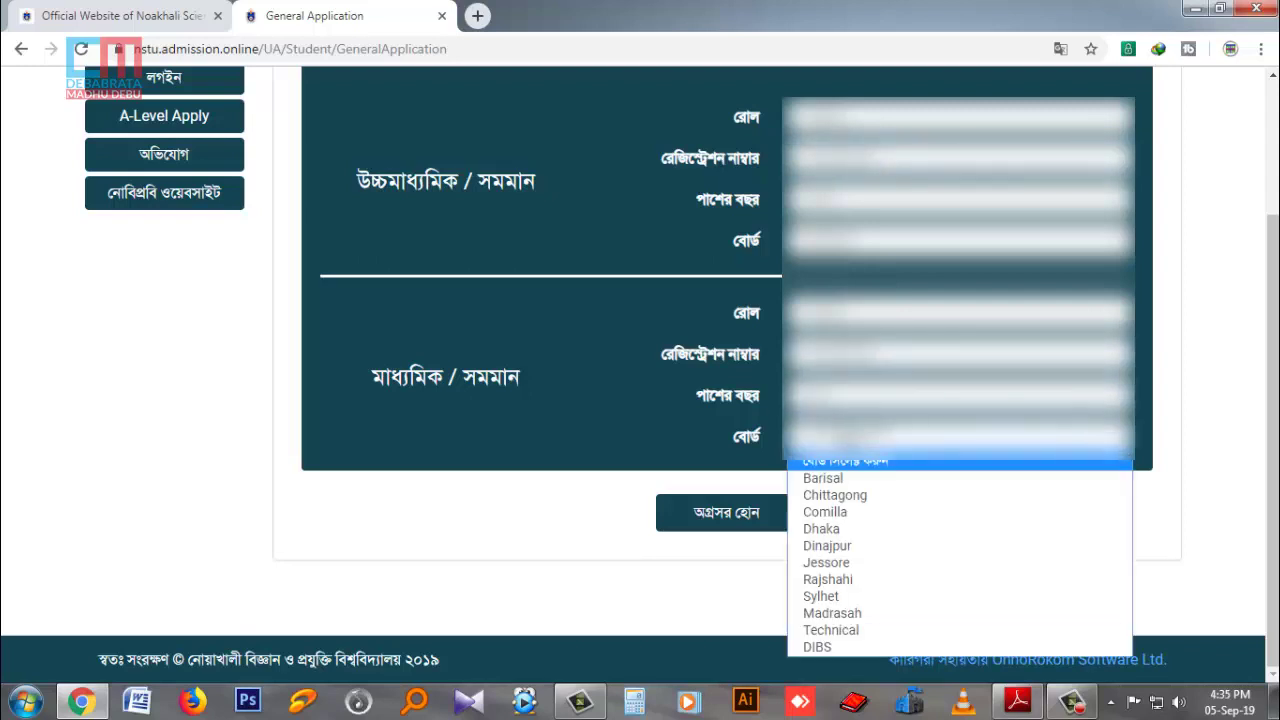
left_click(851, 579)
scroll(906, 480, "up", 1)
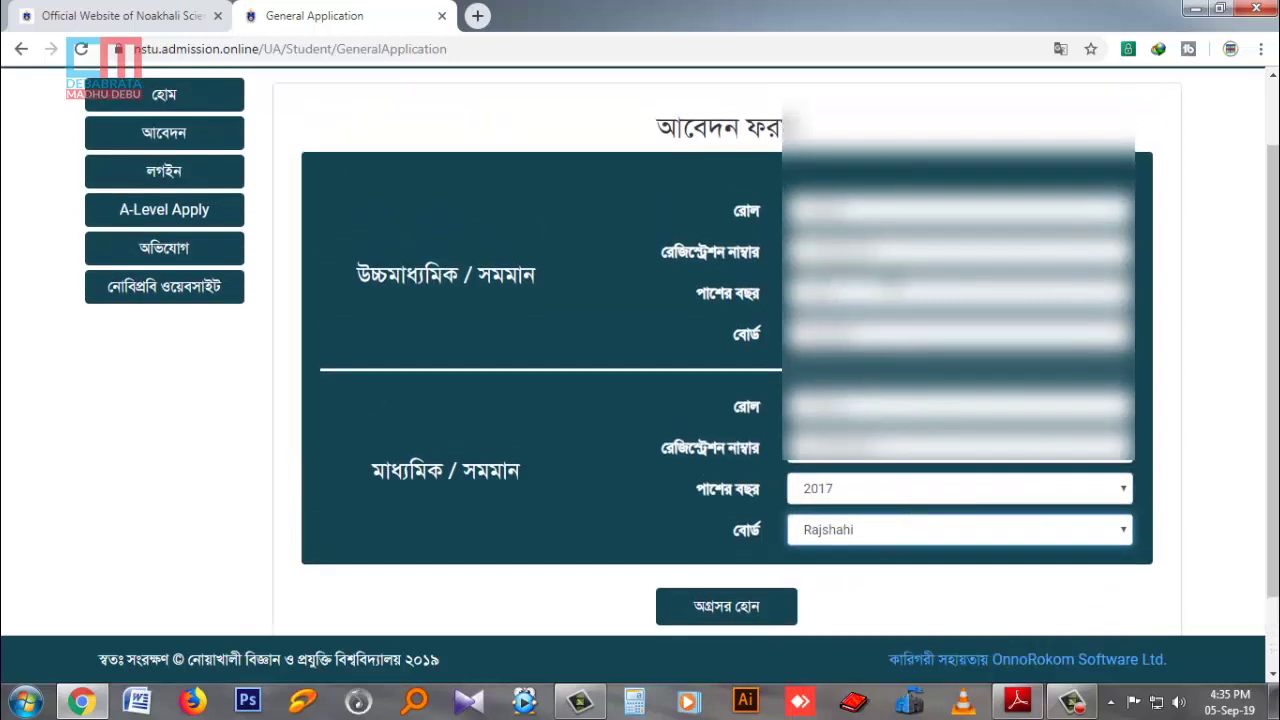
scroll(748, 512, "down", 1)
left_click(748, 512)
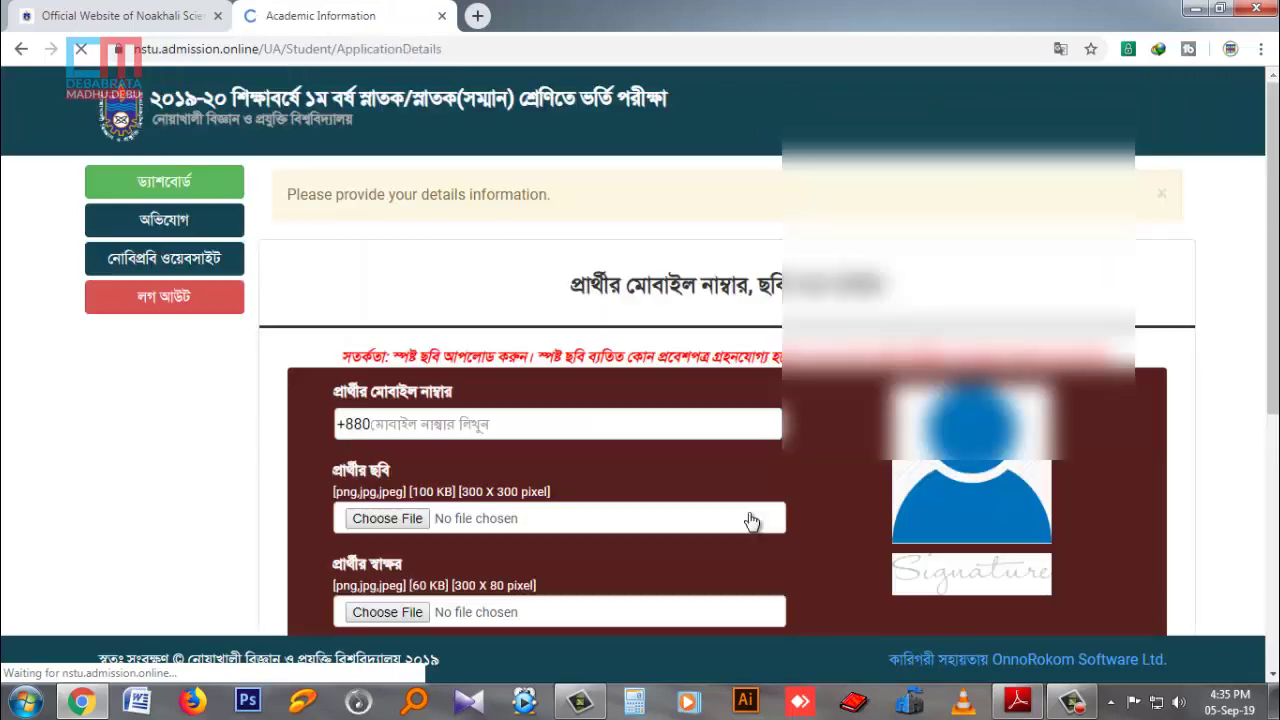
Enter the applicant's mobile number in the field after the +880 prefix.
scroll(778, 472, "down", 1)
scroll(776, 464, "down", 4)
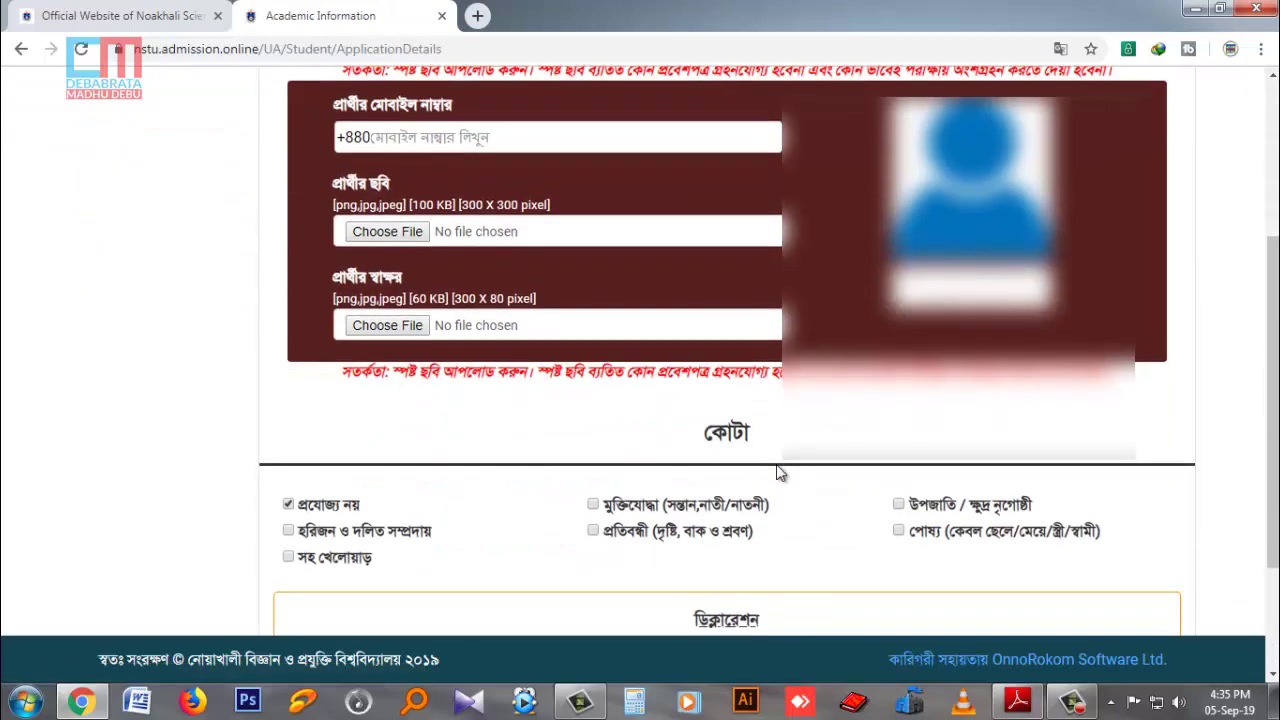
scroll(776, 464, "up", 4)
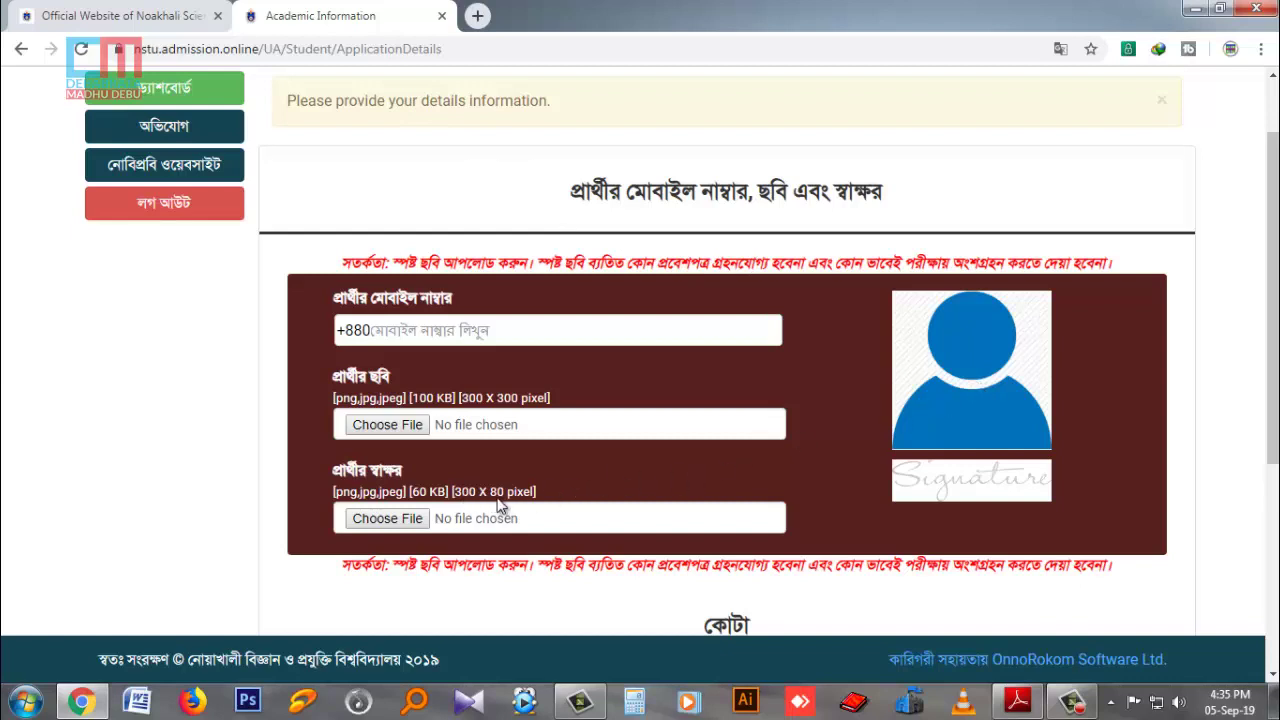
left_click(379, 329)
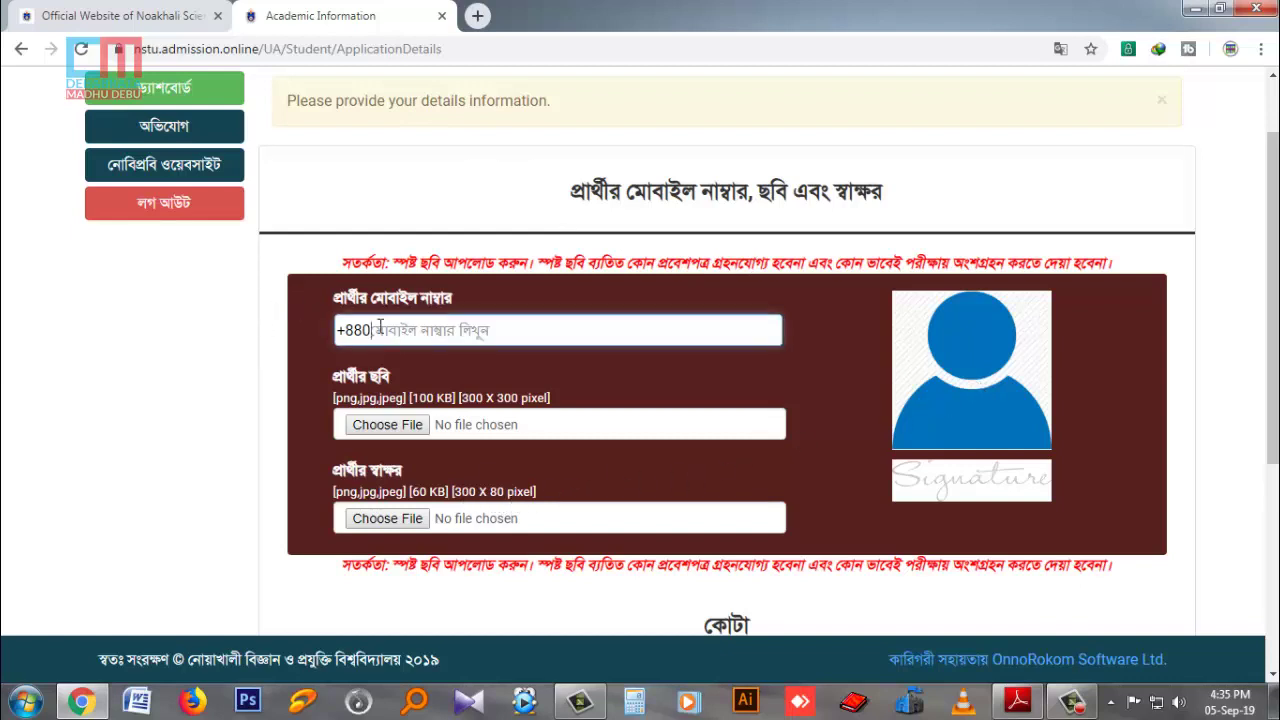
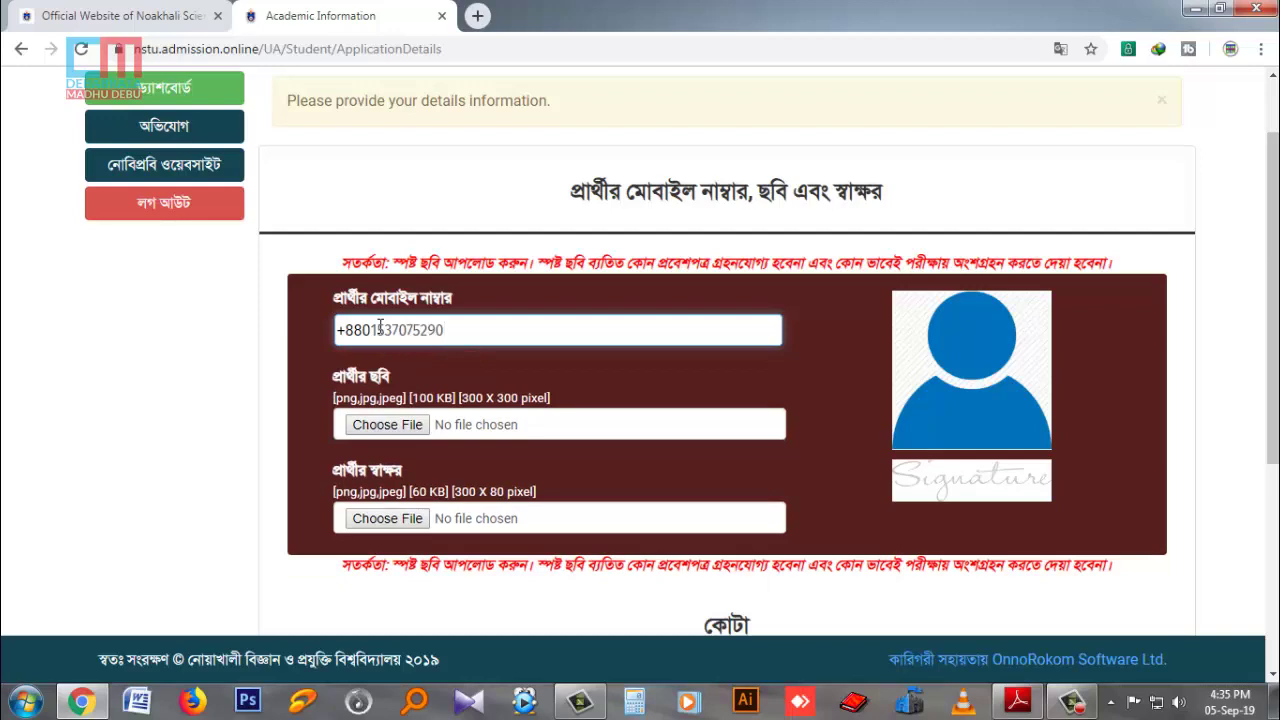
Upload My pic pass.jpg from Software (H:) > My Photo as the applicant's photo.
left_click(387, 431)
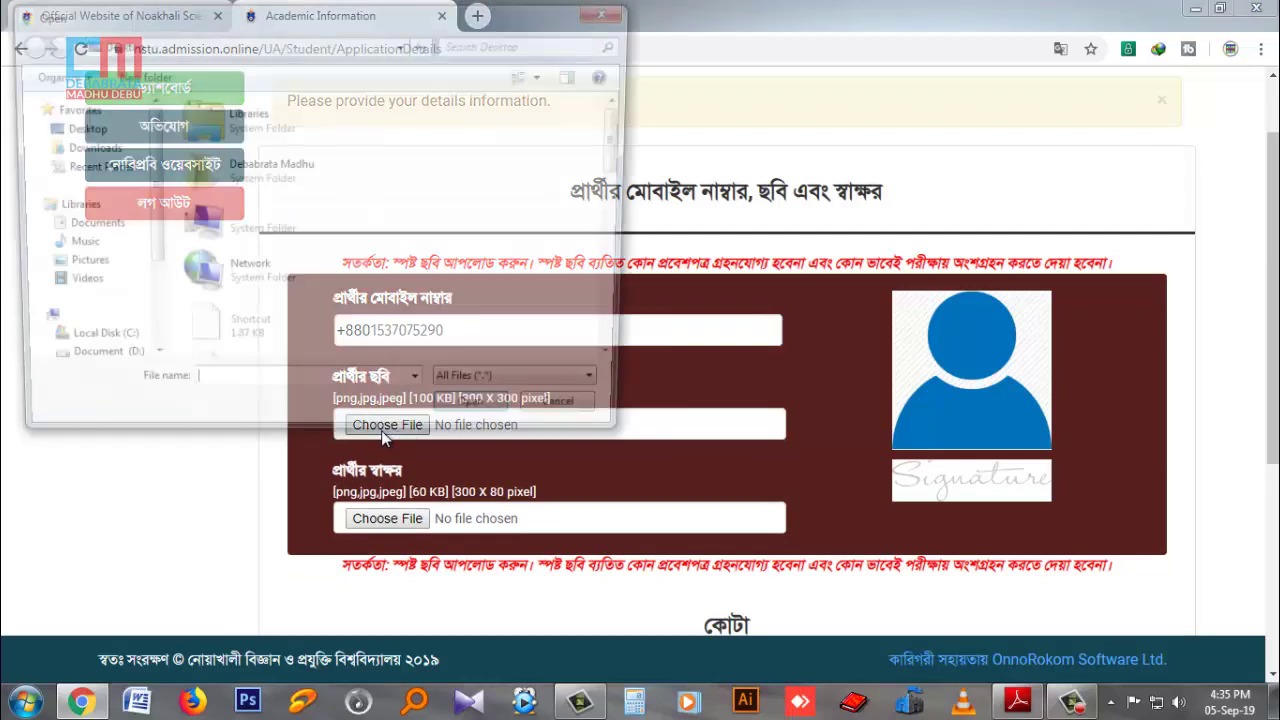
scroll(151, 218, "down", 3)
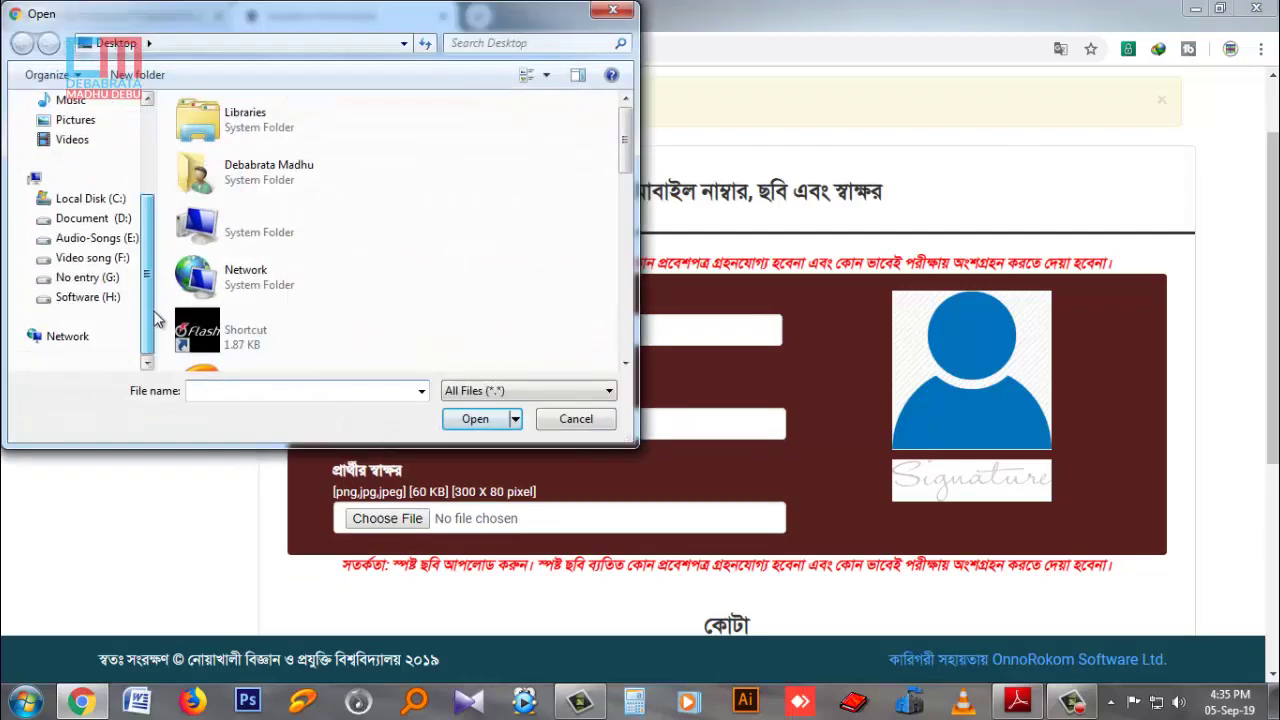
left_click(86, 277)
left_click(88, 296)
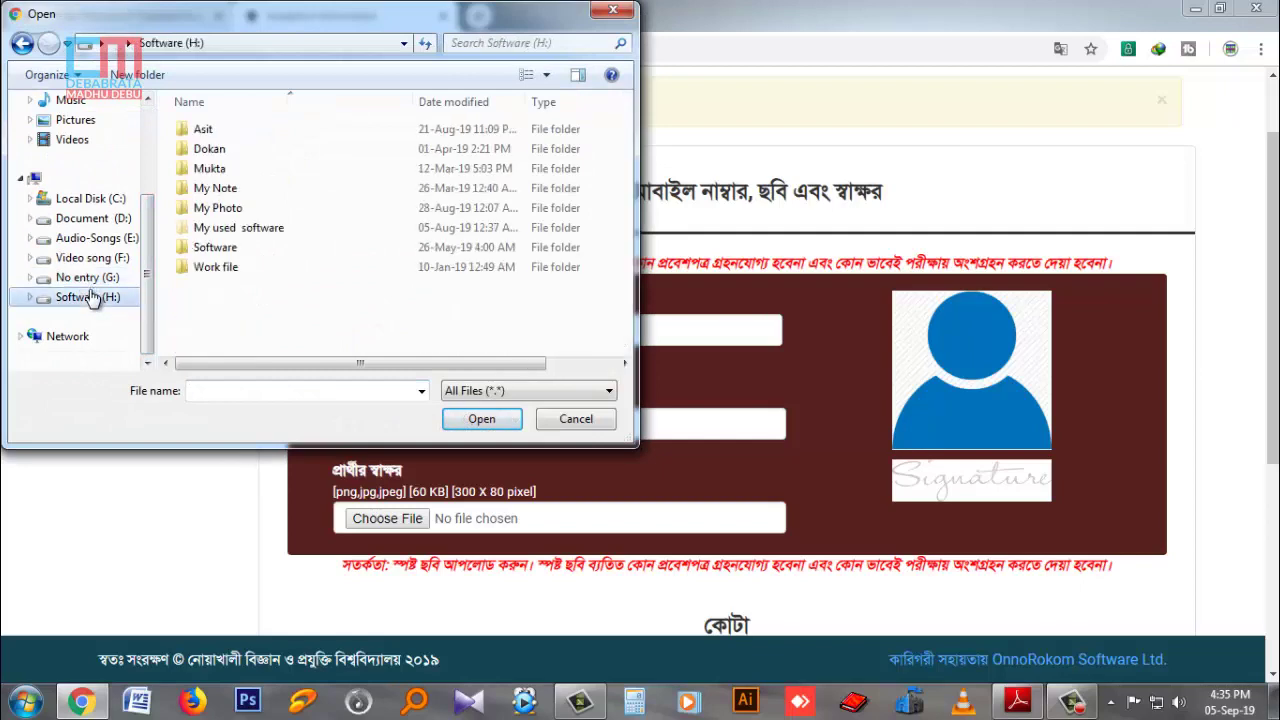
double_click(218, 208)
left_click(209, 160)
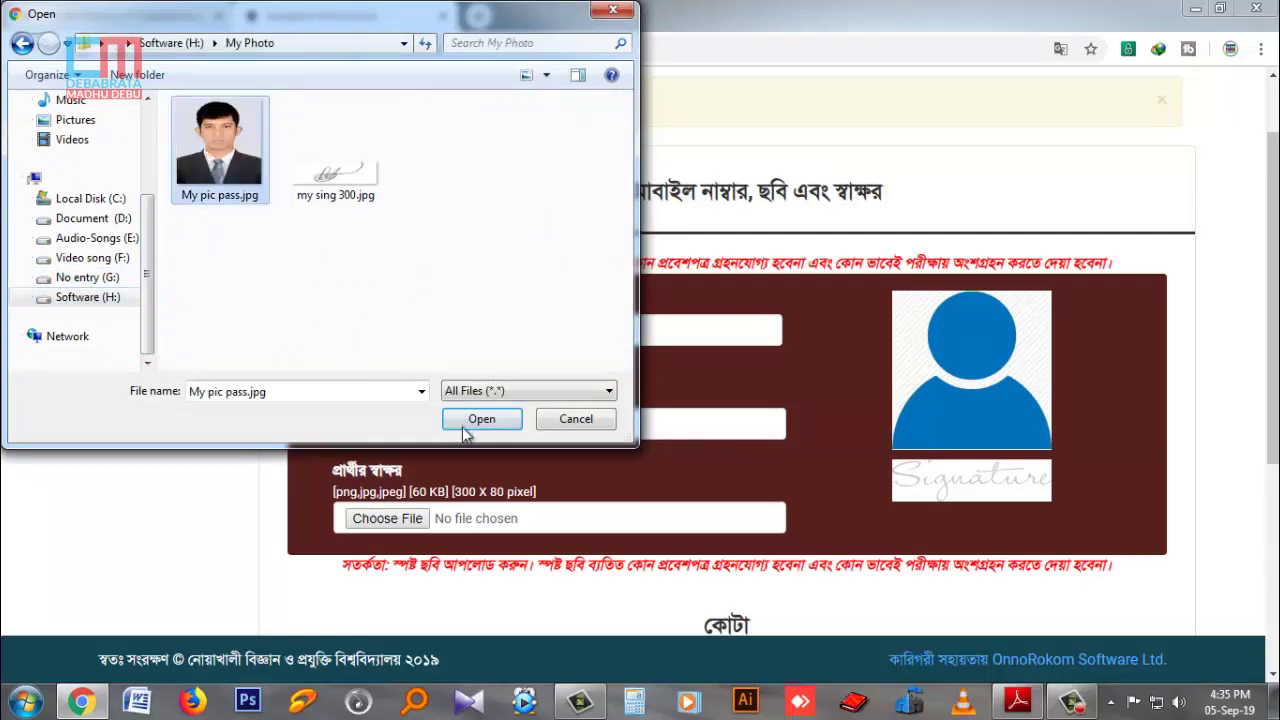
left_click(481, 419)
Upload my sing 300.jpg as the signature image.
left_click(412, 517)
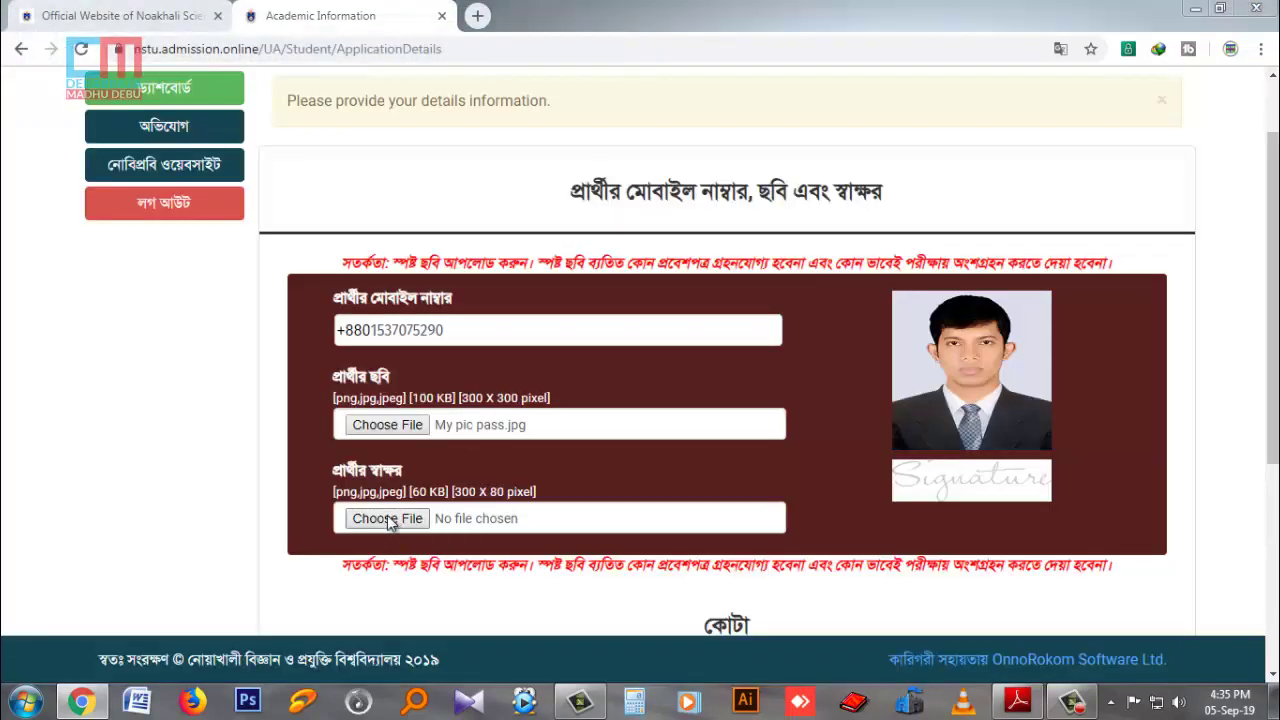
left_click(345, 205)
left_click(481, 419)
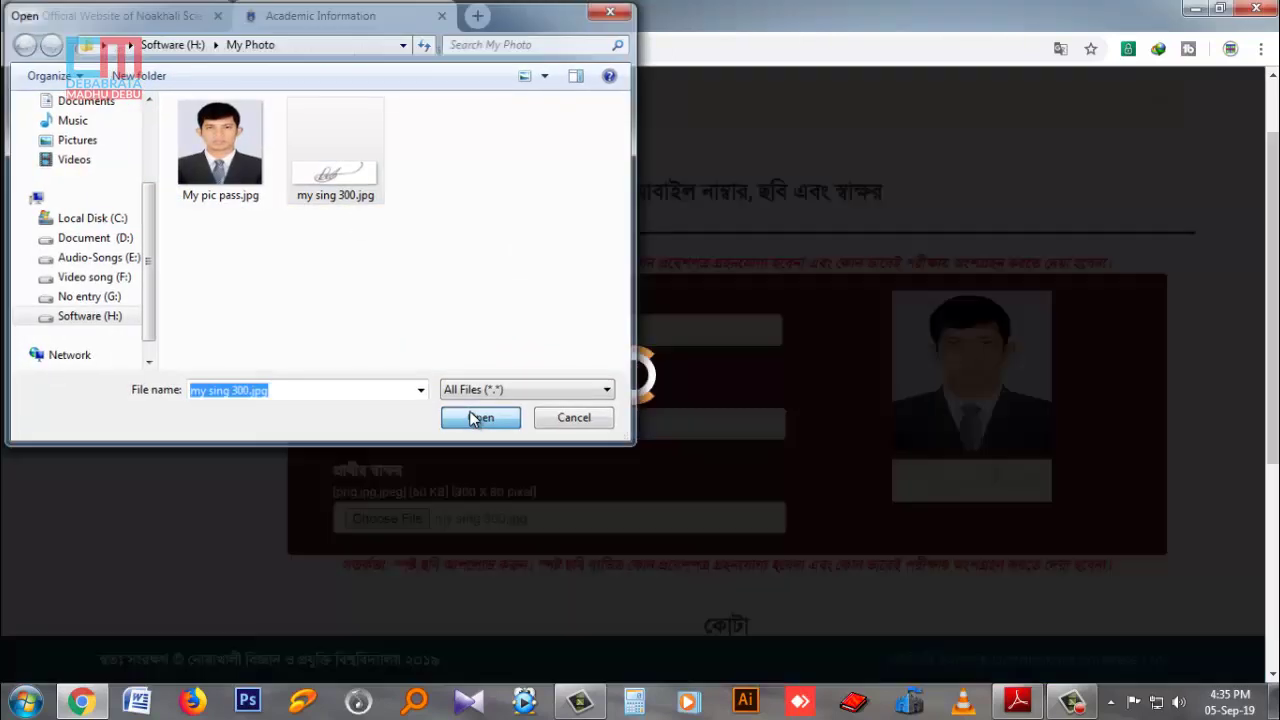
scroll(704, 393, "down", 4)
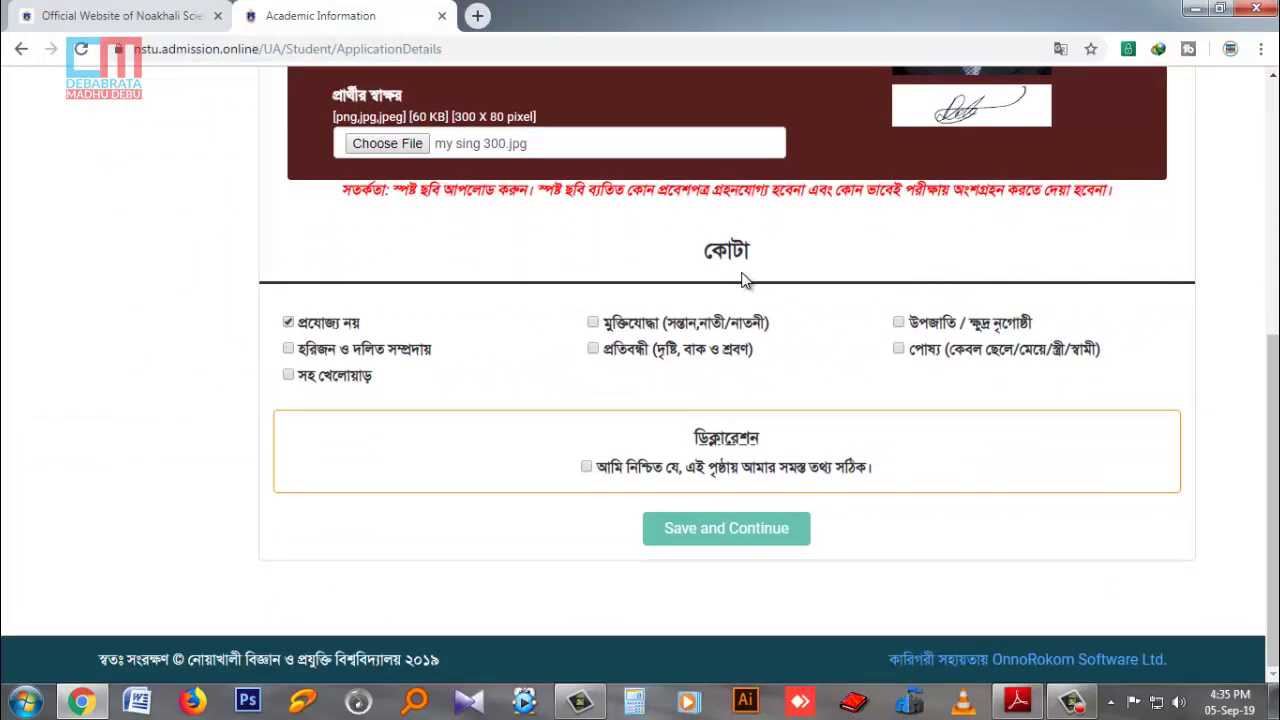
Tick the declaration that all information is correct, then save and continue to the dashboard.
scroll(743, 278, "up", 2)
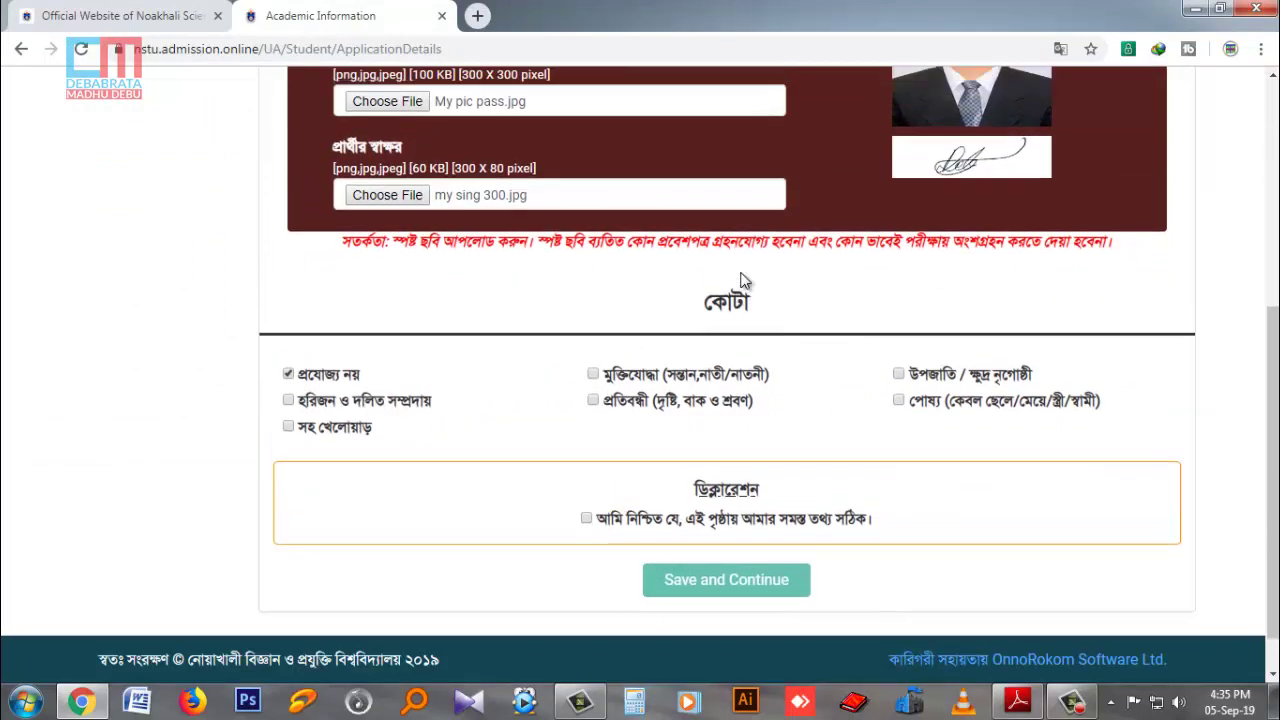
scroll(743, 278, "down", 2)
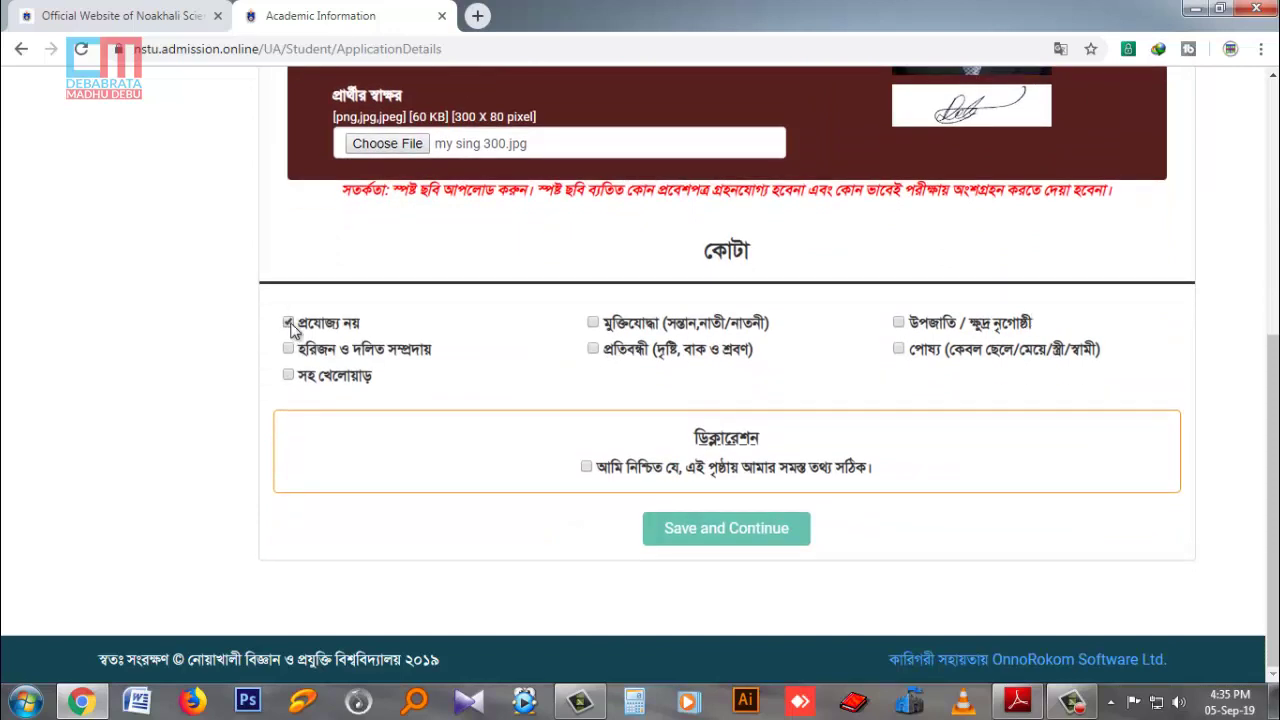
left_click(586, 468)
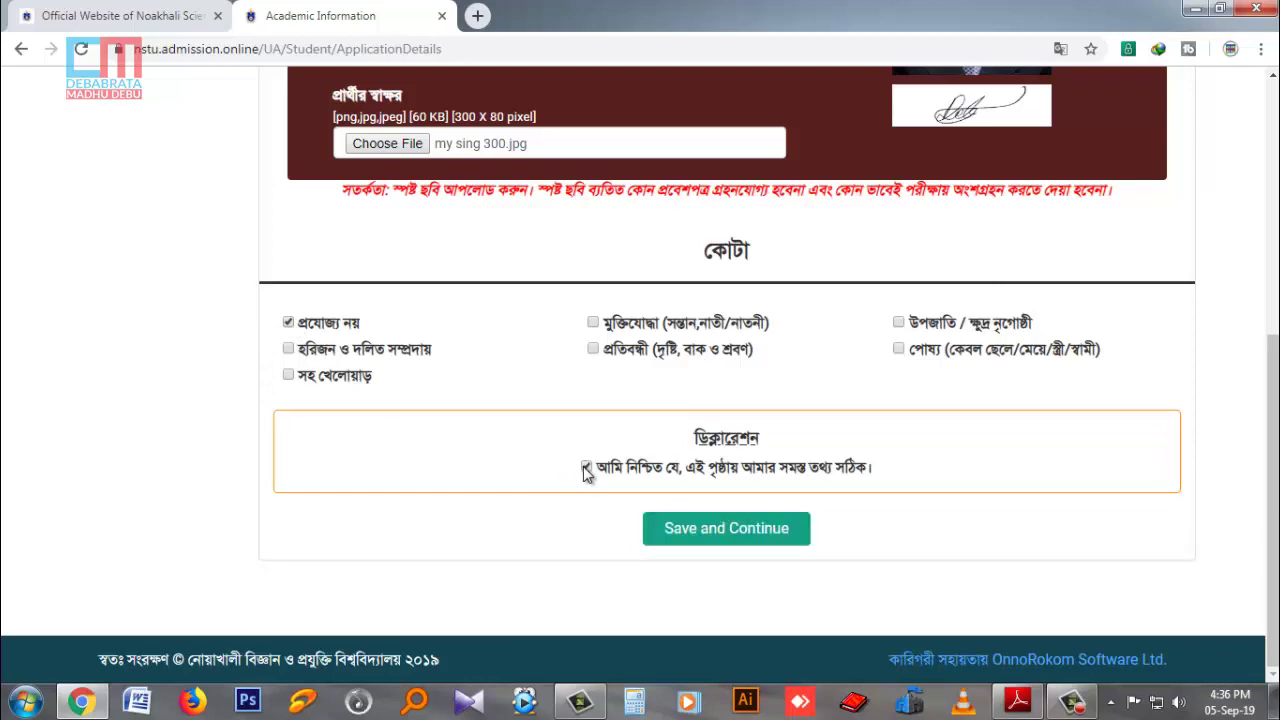
left_click(709, 530)
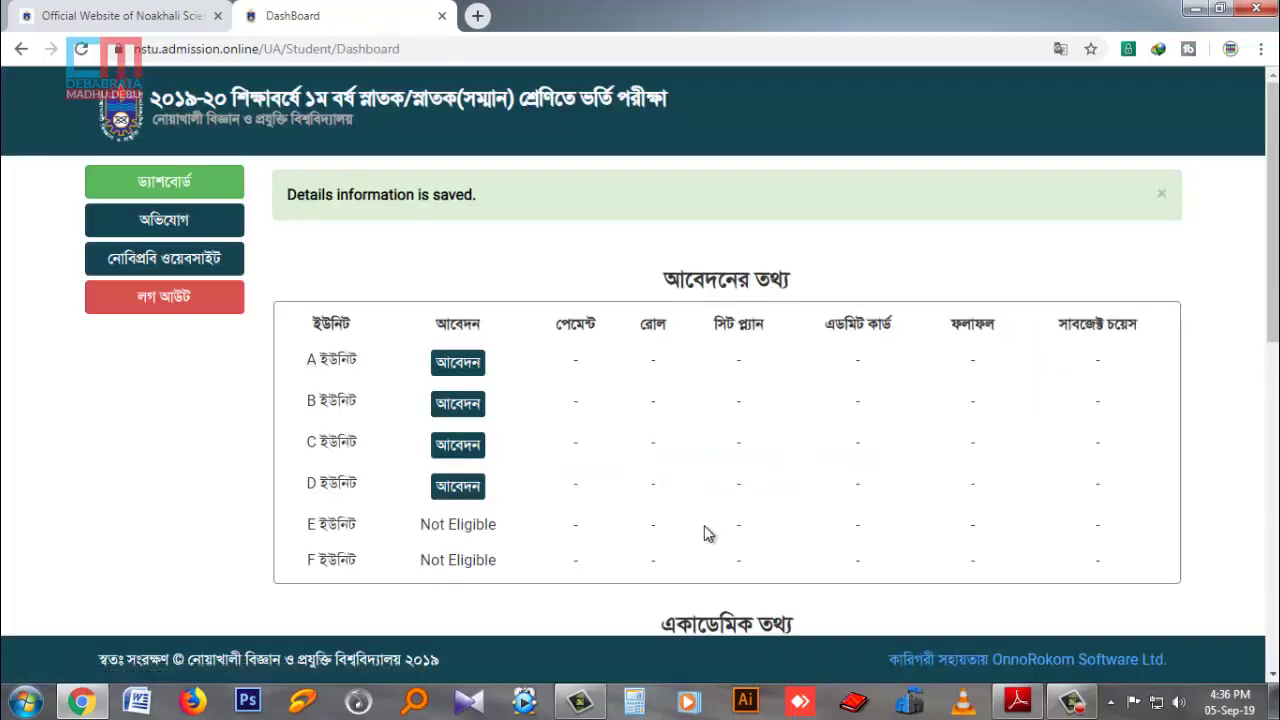
Start the A ইউনিট application with the আবেদন button in its dashboard row.
scroll(706, 529, "down", 3)
scroll(666, 514, "up", 1)
scroll(668, 518, "up", 2)
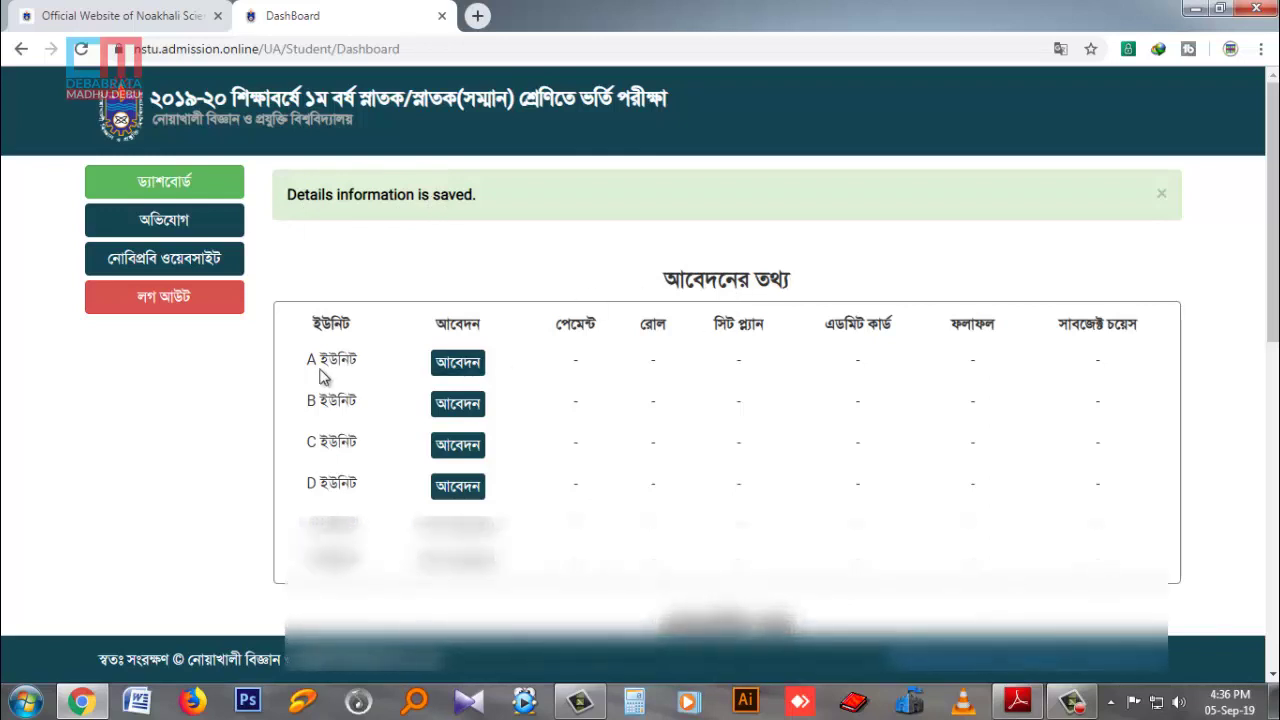
scroll(700, 328, "down", 1)
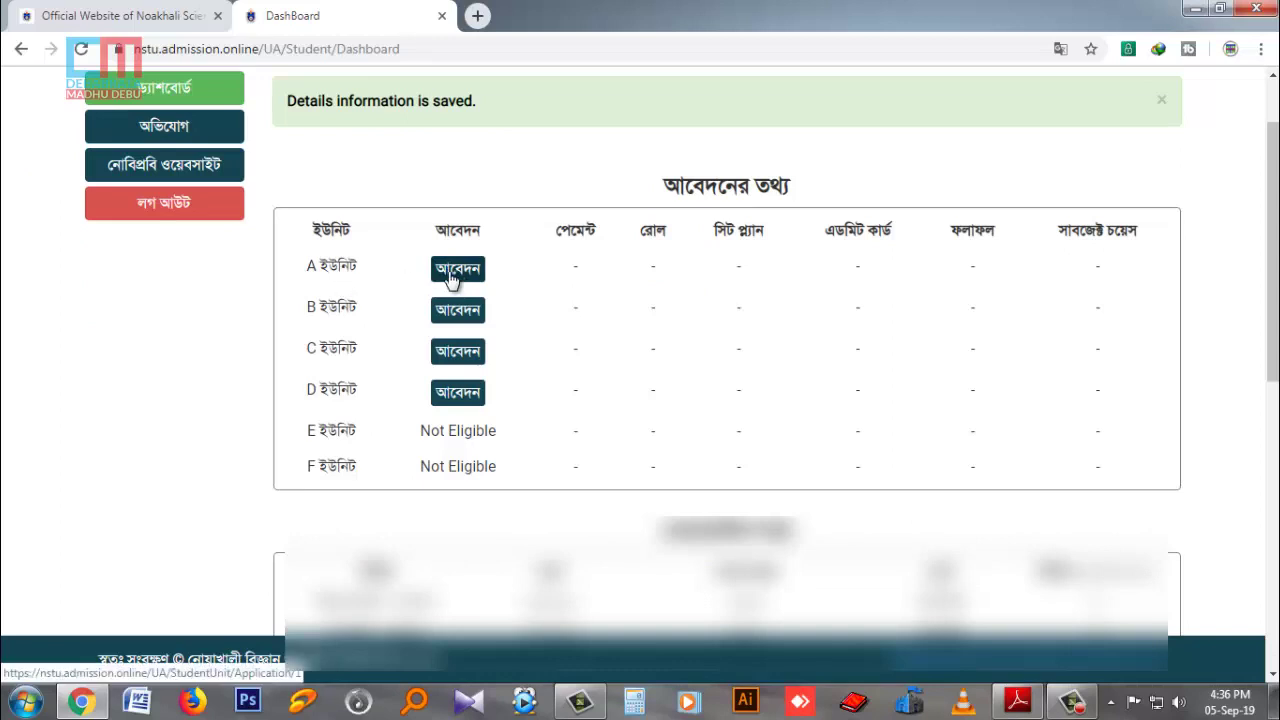
left_click(450, 272)
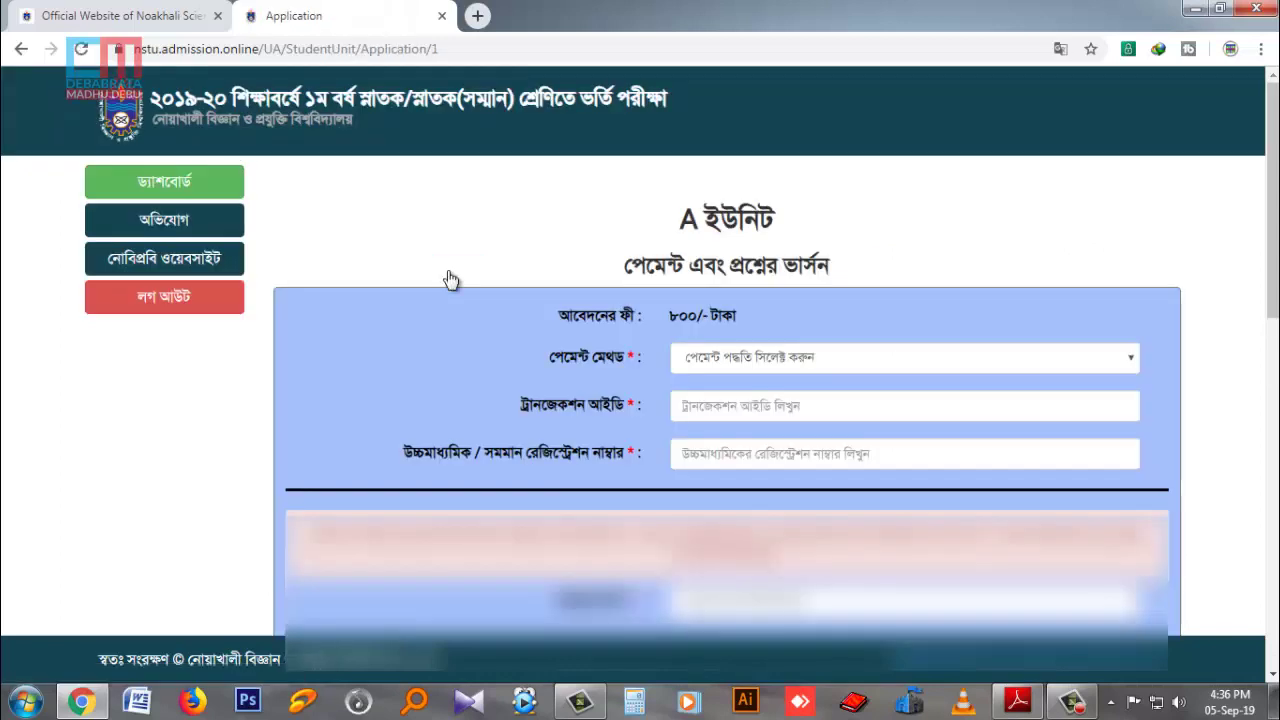
Choose bKash as the payment method and Bangla as the question version on the A Unit form.
scroll(450, 280, "down", 4)
scroll(449, 278, "up", 3)
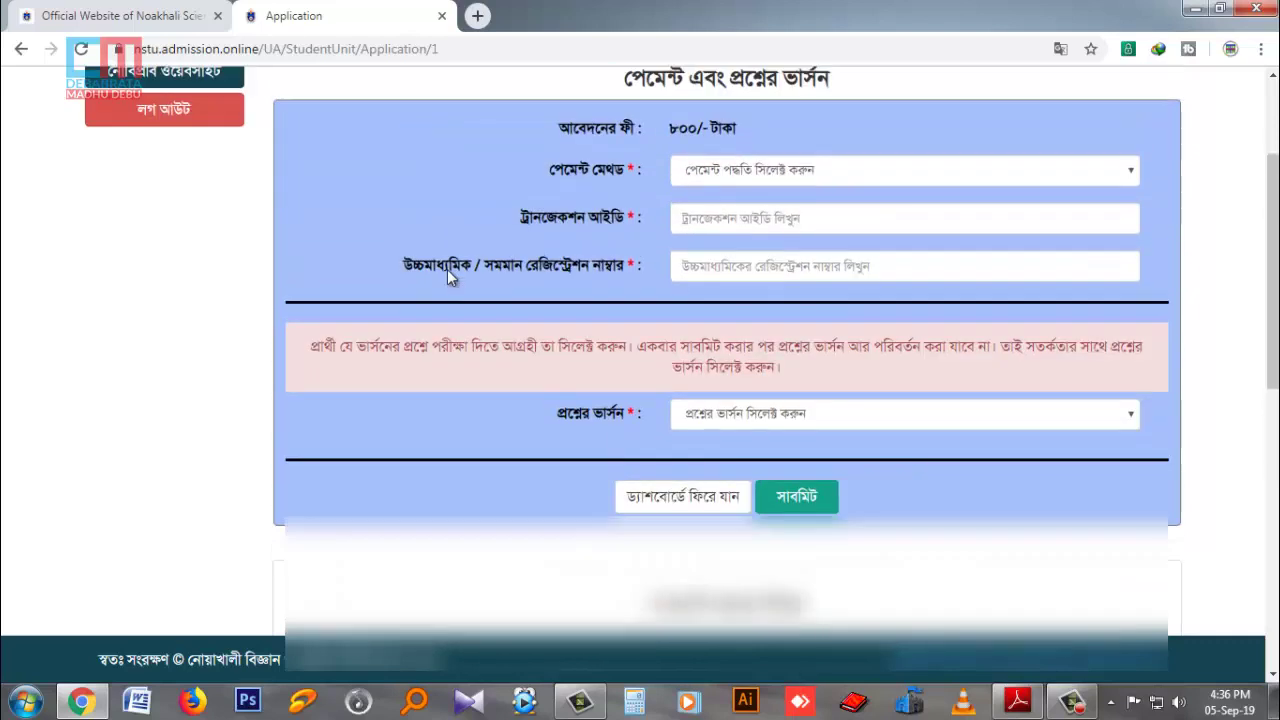
scroll(447, 277, "up", 1)
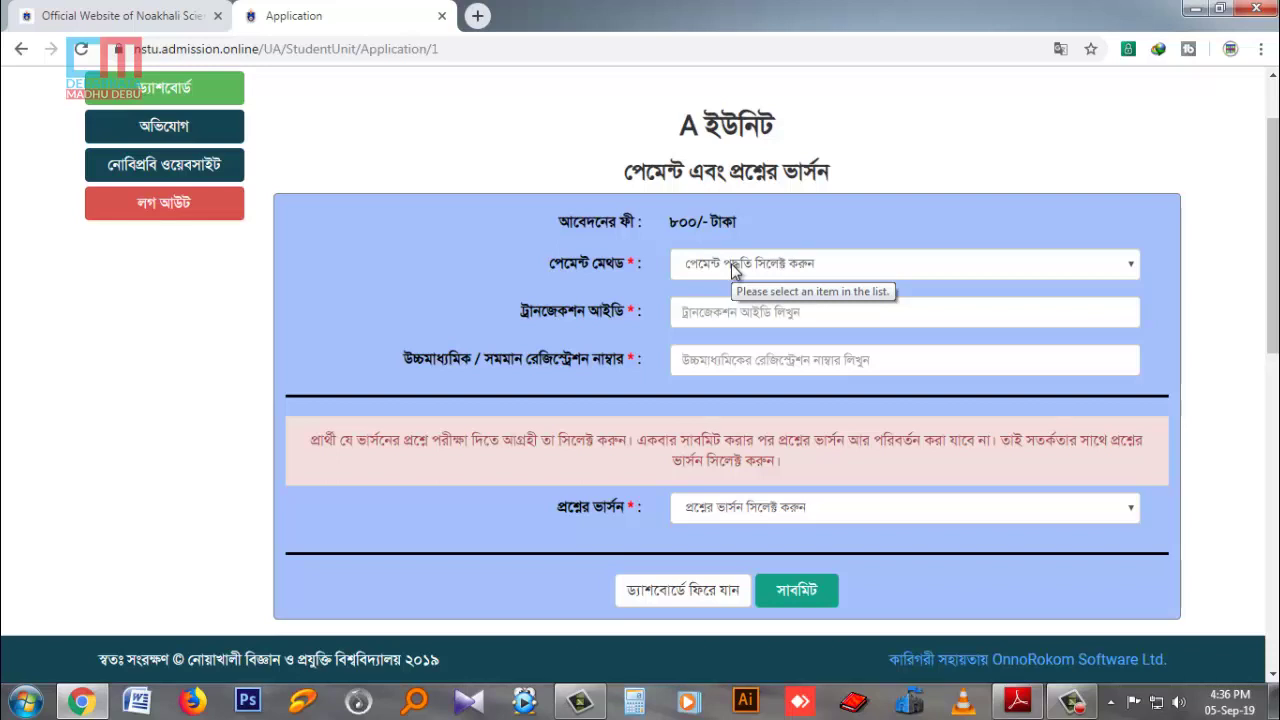
left_click(731, 270)
left_click(714, 302)
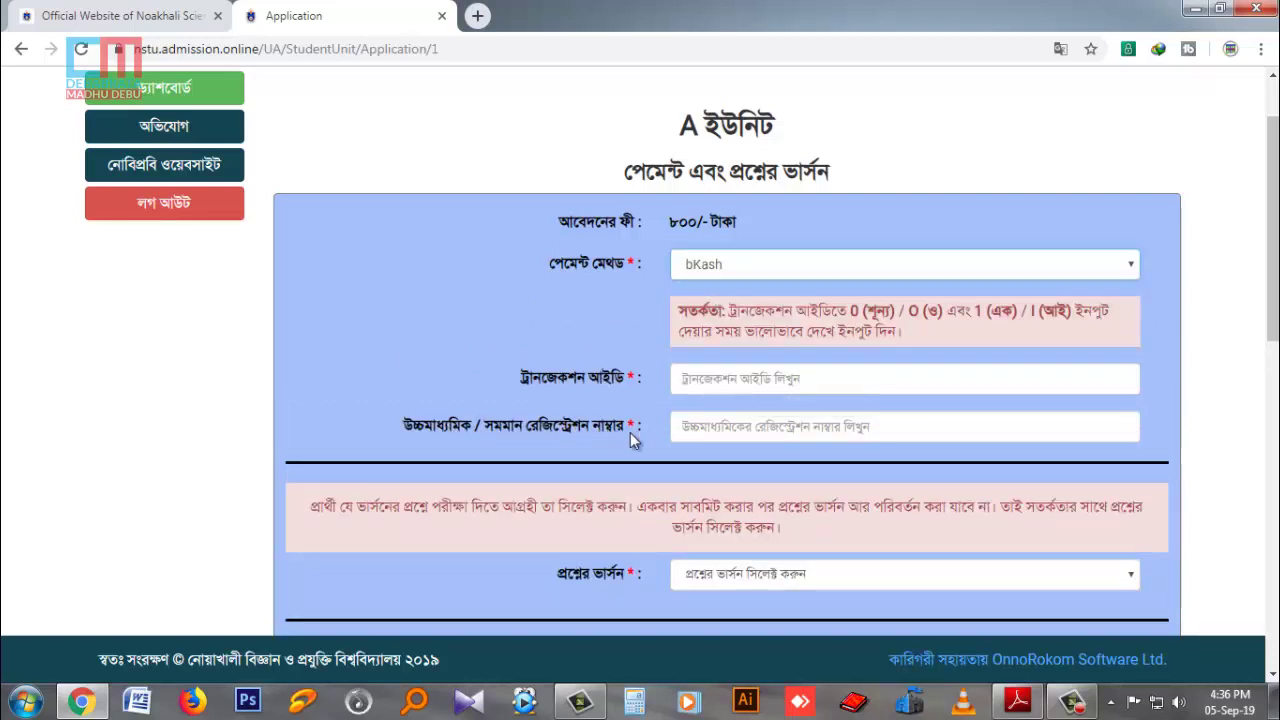
left_click(728, 425)
scroll(780, 425, "down", 1)
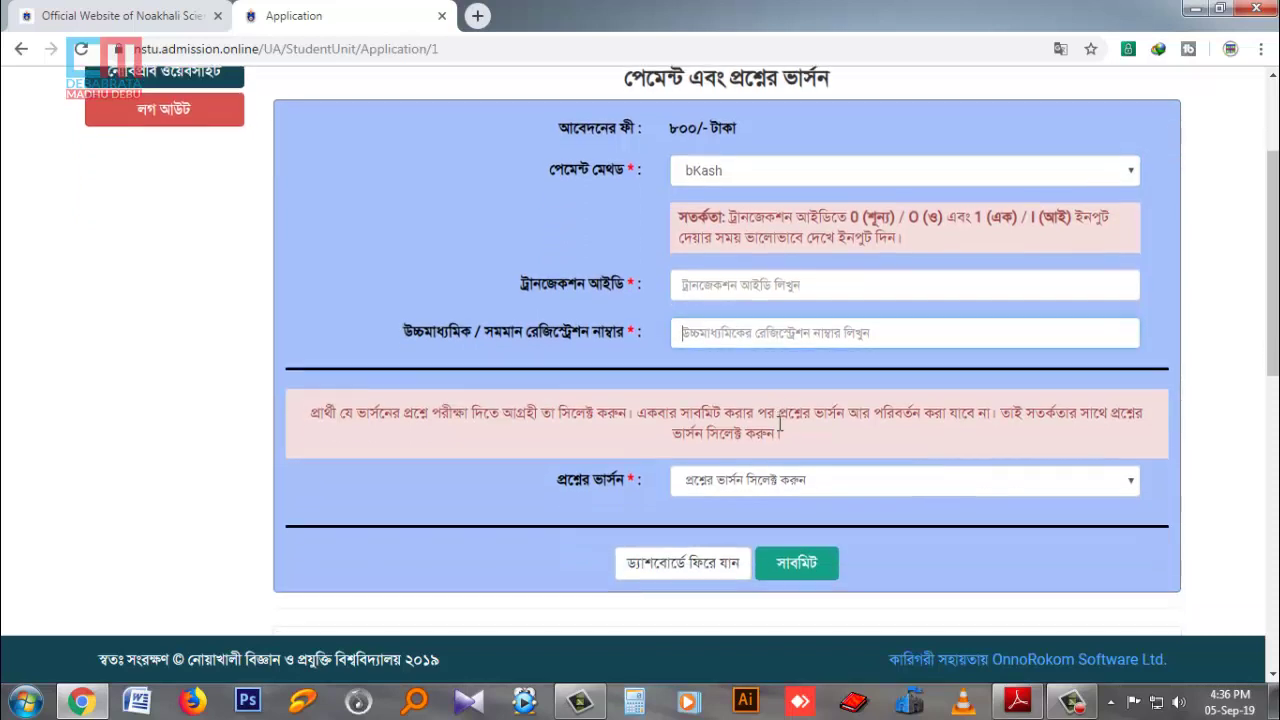
left_click(757, 483)
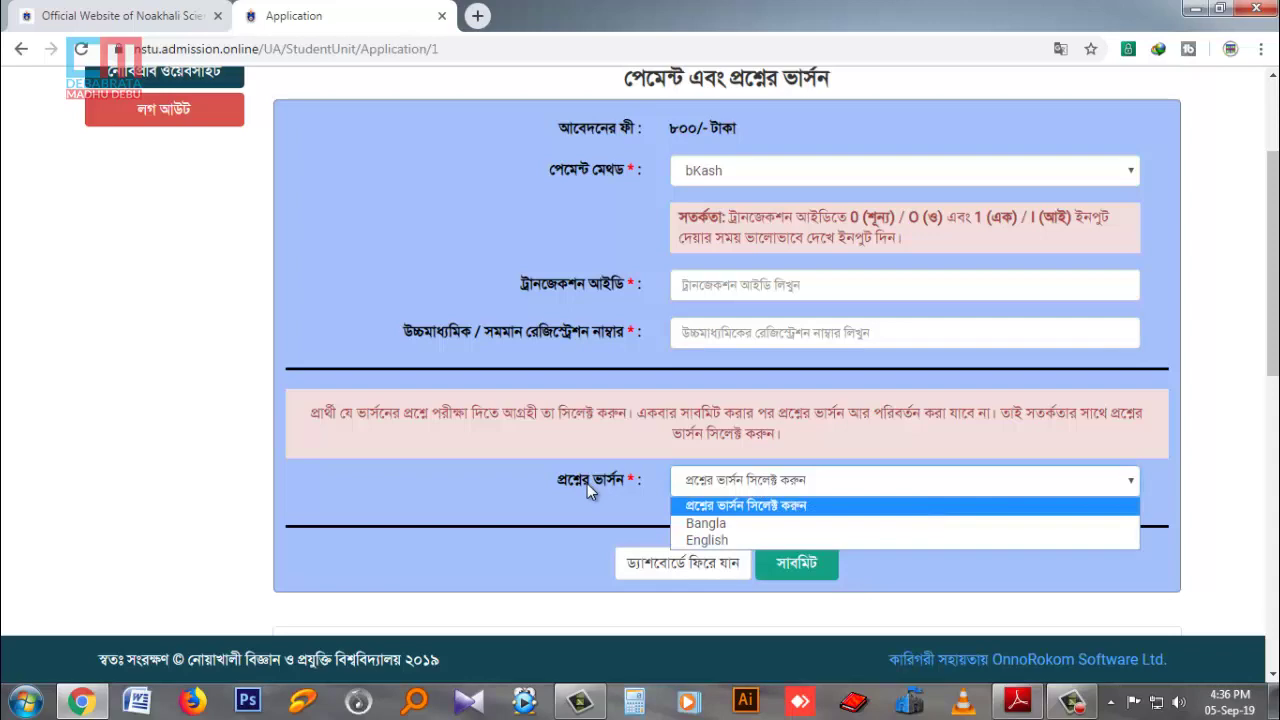
left_click(712, 523)
scroll(728, 356, "down", 2)
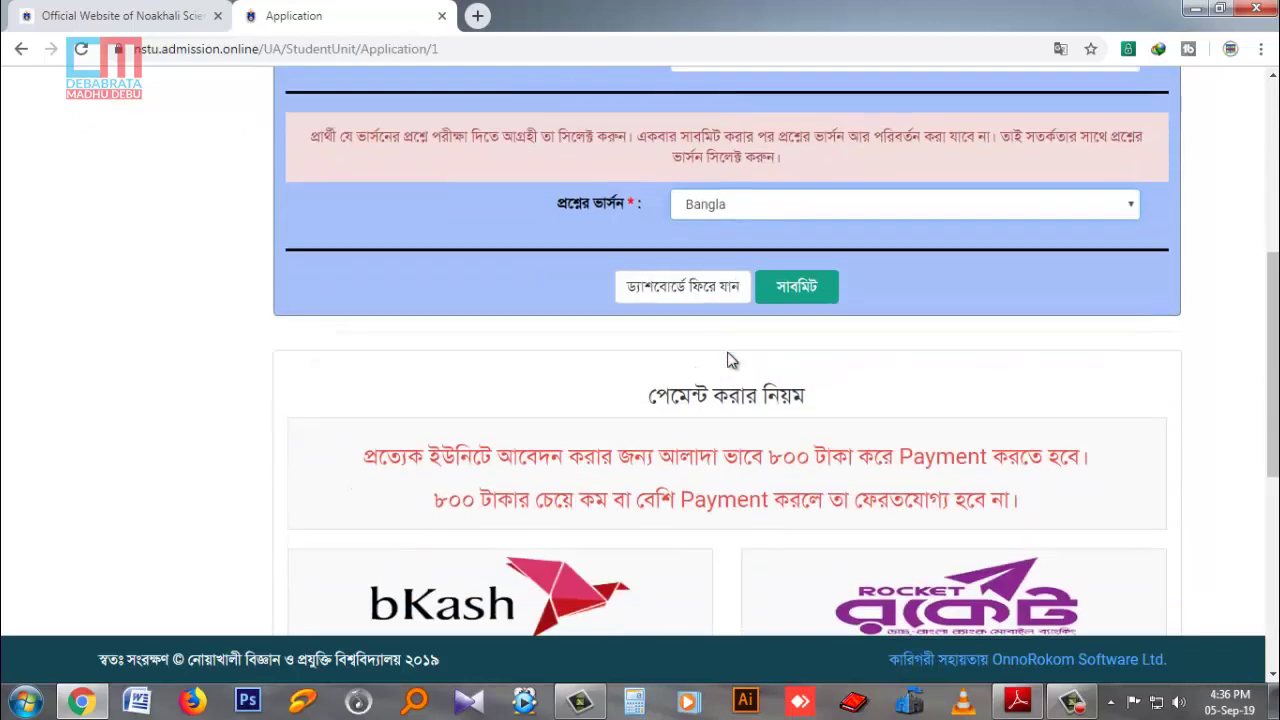
scroll(728, 356, "up", 1)
scroll(728, 356, "down", 4)
scroll(727, 361, "down", 3)
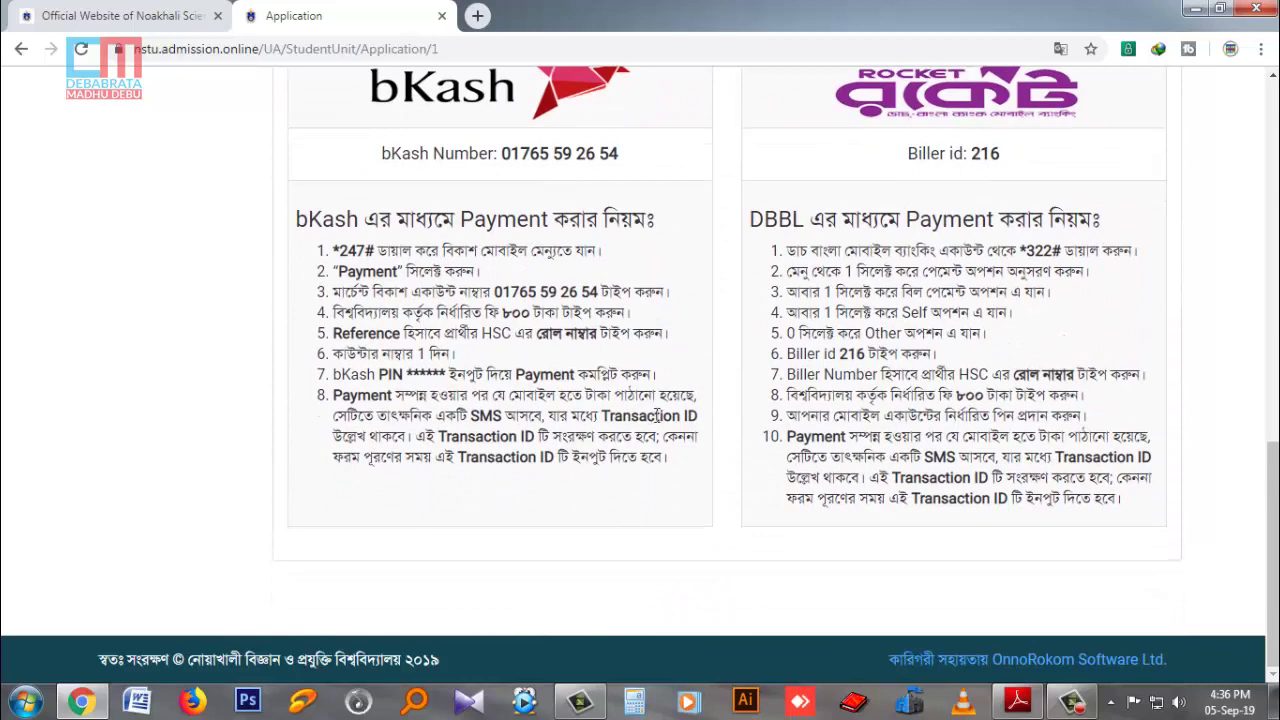
scroll(655, 414, "up", 5)
scroll(728, 452, "up", 3)
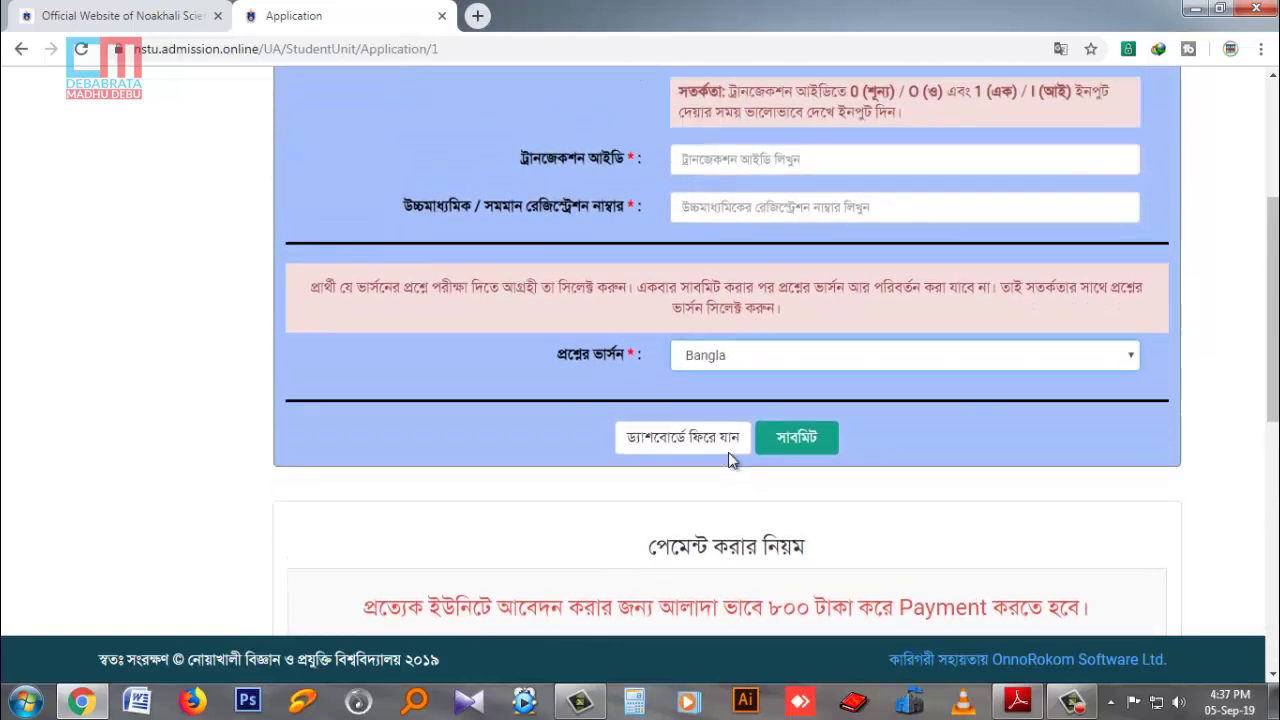
scroll(777, 337, "down", 1)
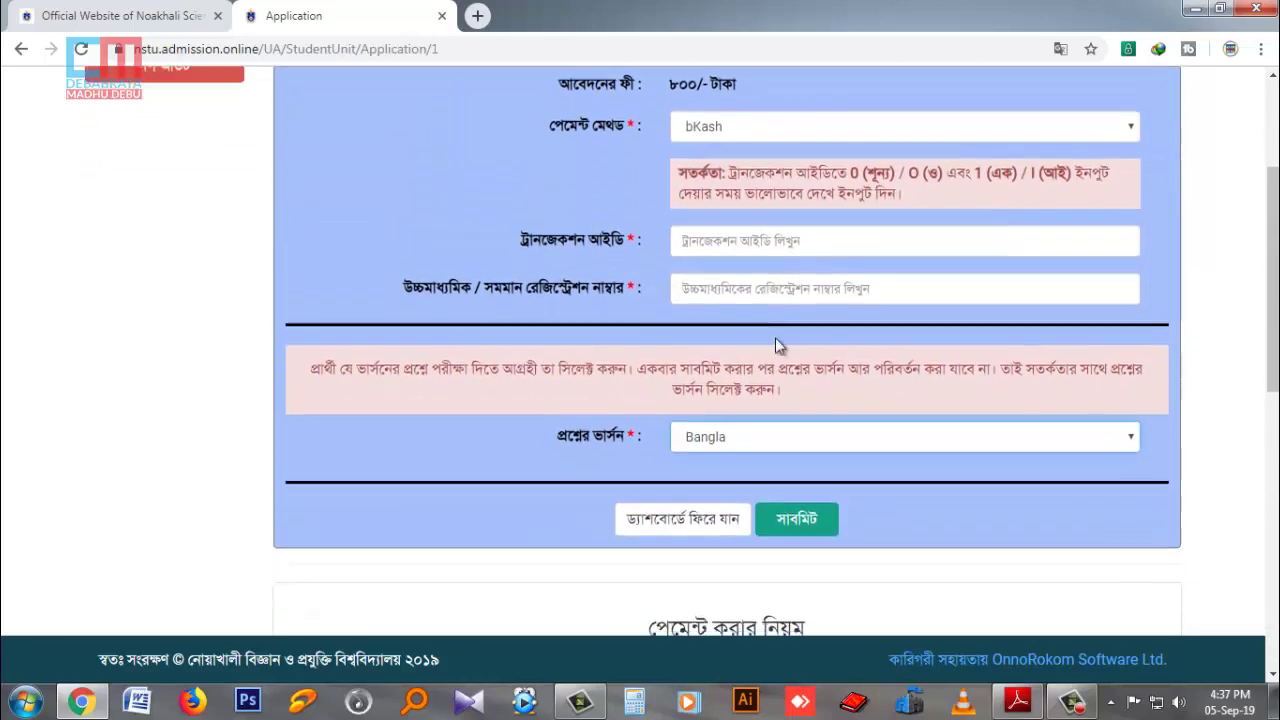
scroll(920, 530, "down", 3)
scroll(920, 531, "up", 4)
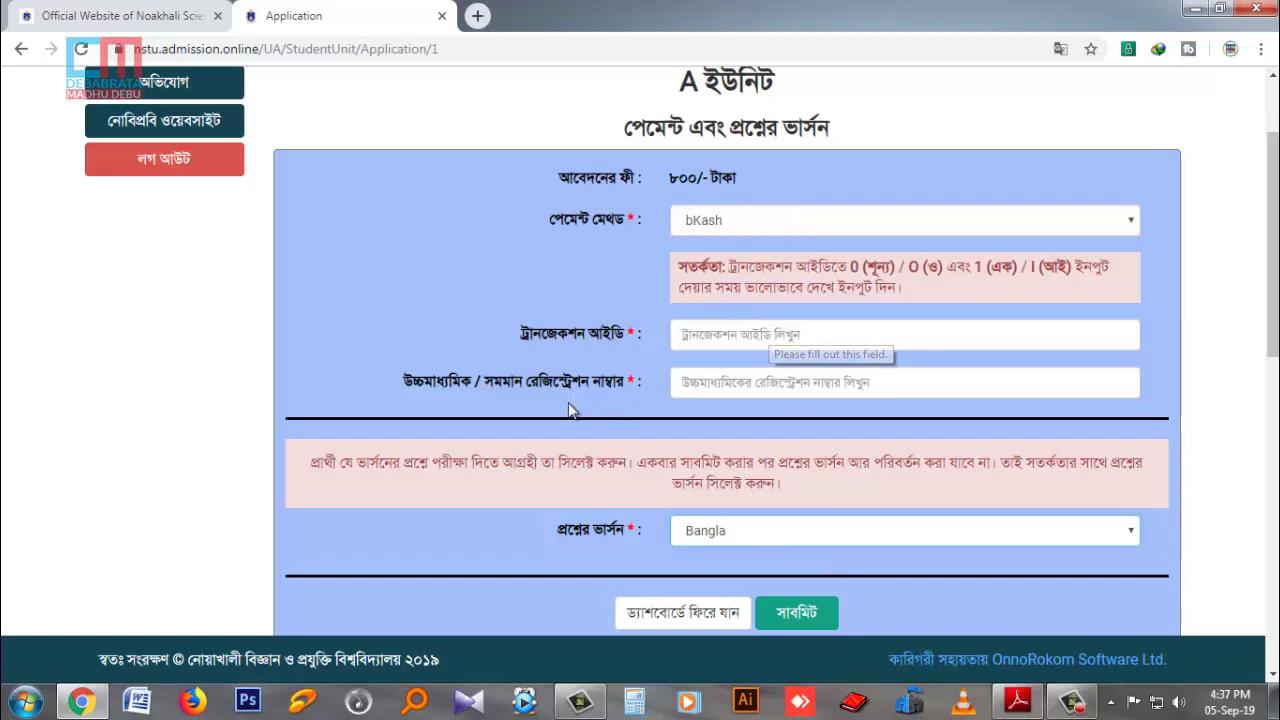
scroll(820, 387, "down", 1)
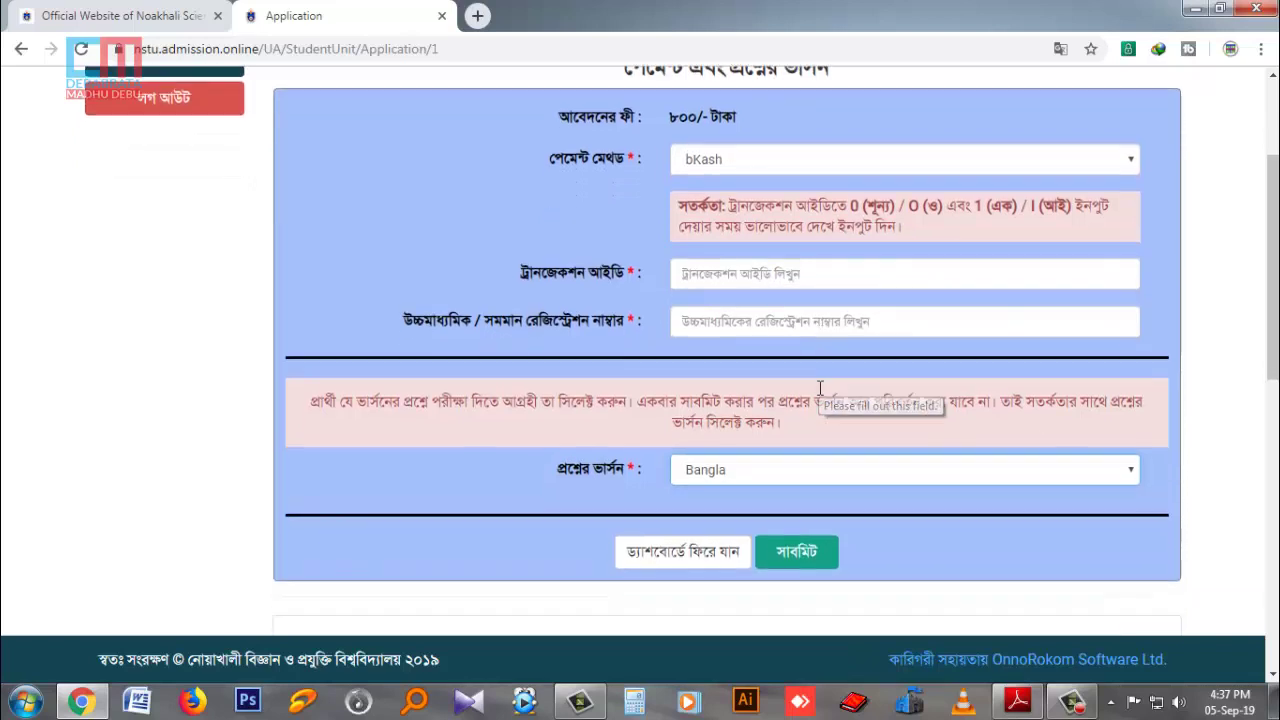